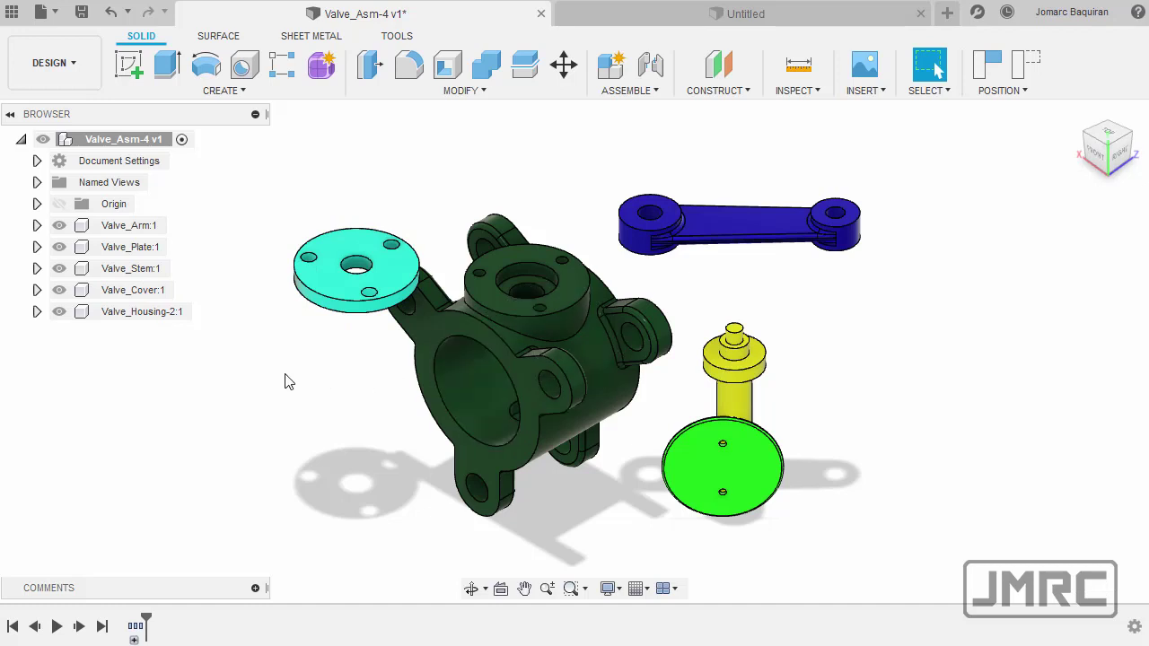
- Ground the Valve_Housing-2:1 component so it stays fixed in place
click(148, 320)
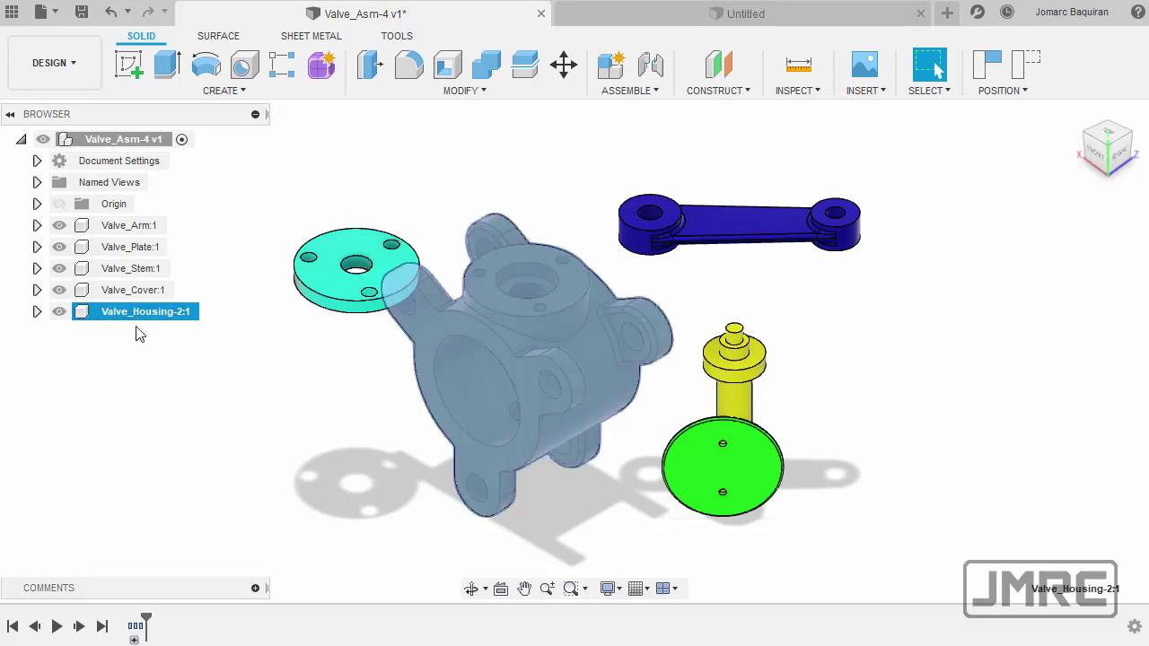
double_click(133, 314)
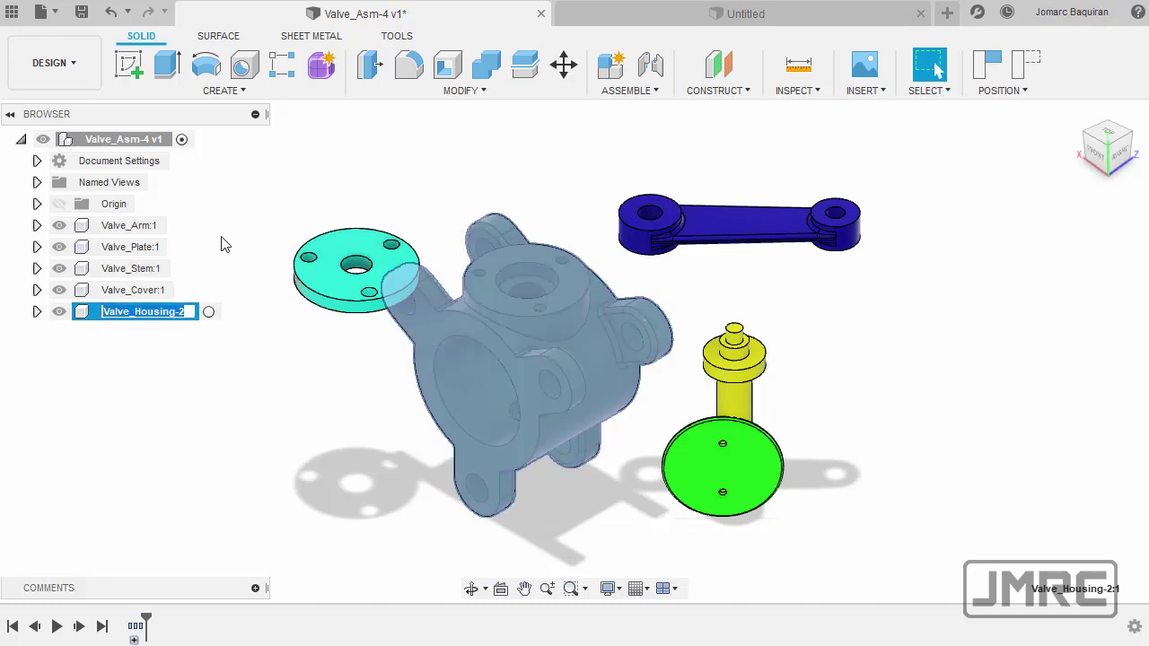
right_click(233, 194)
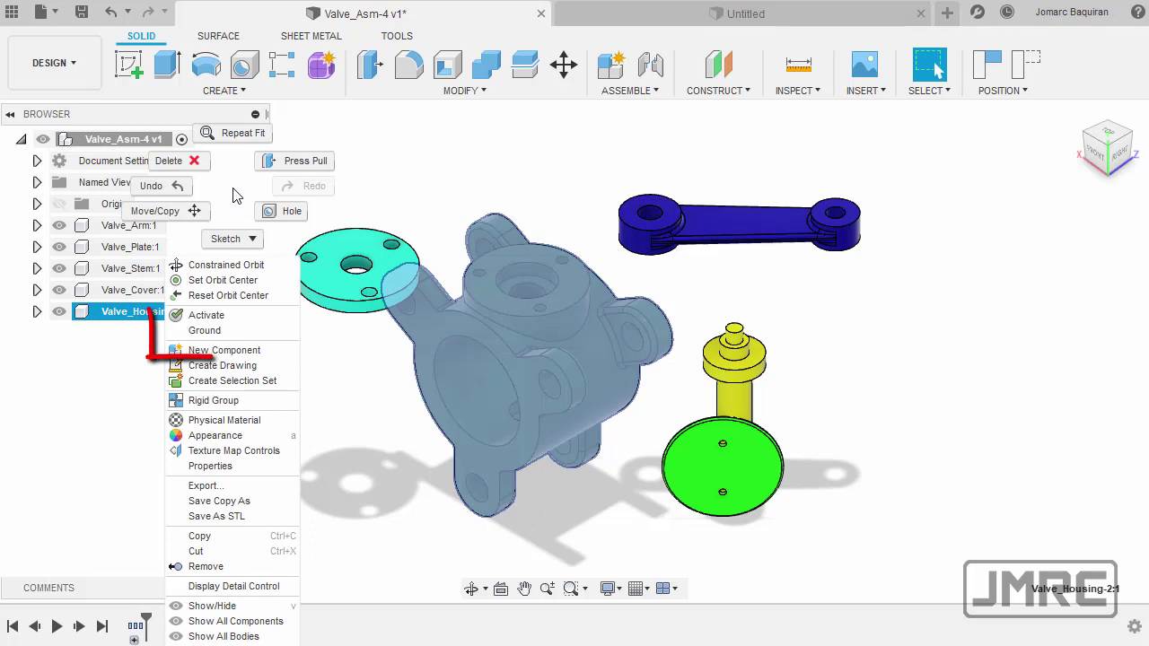
click(237, 334)
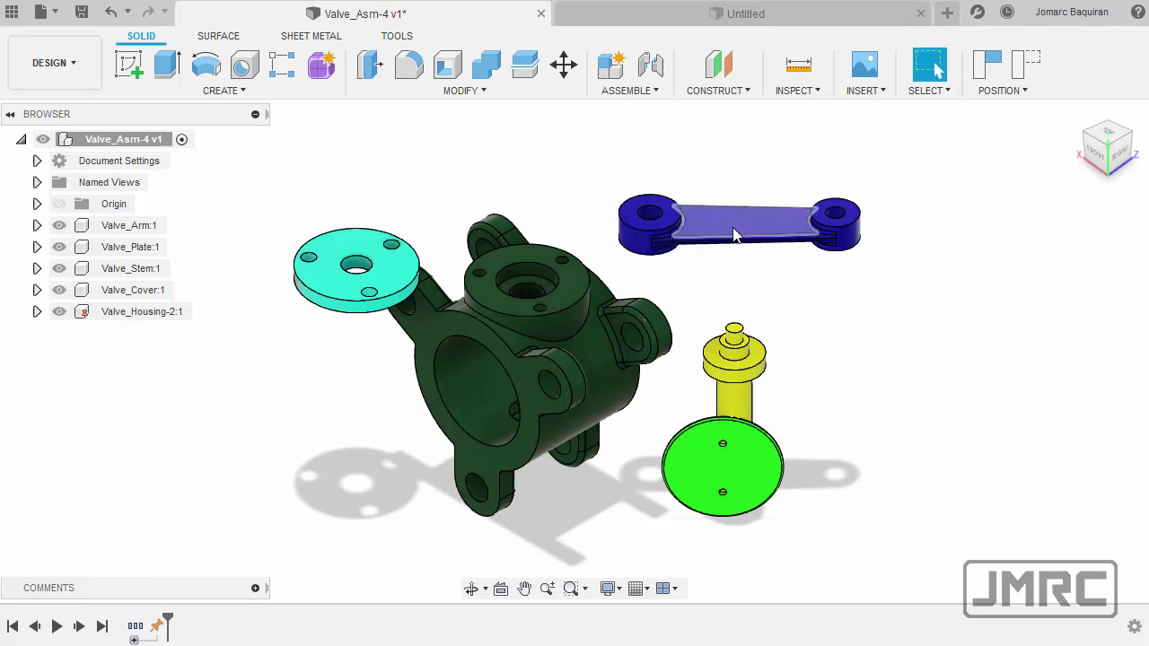
- Drag the arm, cyan cover, yellow stem and green plate away from the housing
drag(735, 235, 736, 213)
drag(415, 270, 364, 290)
drag(734, 388, 759, 360)
drag(735, 441, 746, 487)
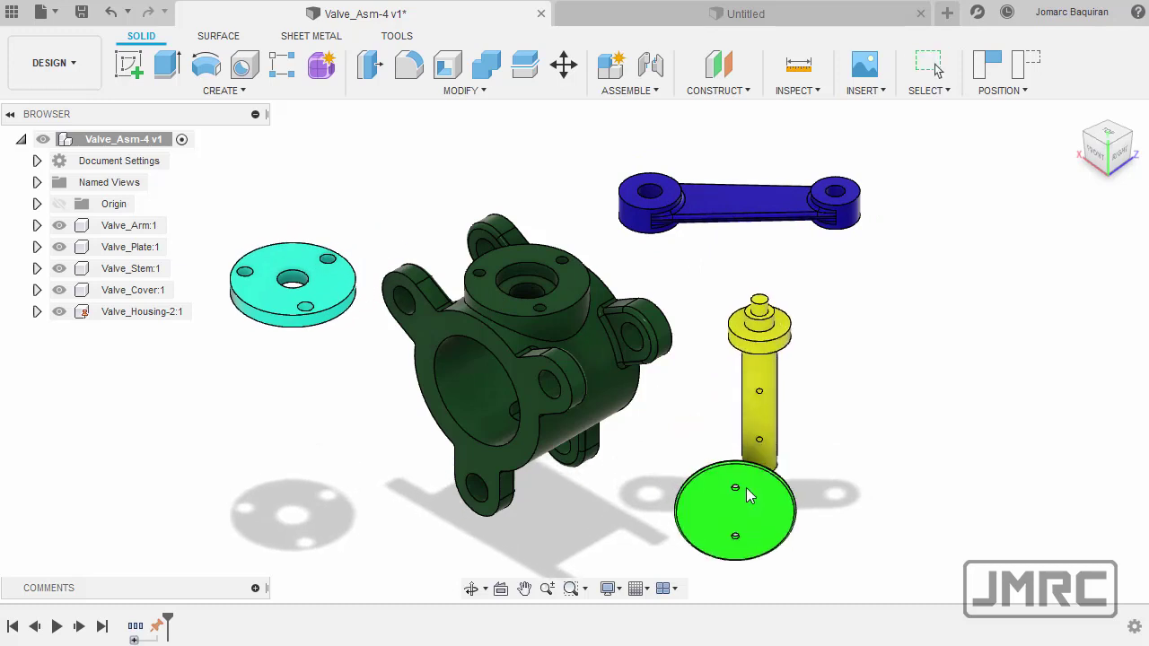
scroll(706, 409, down, 2)
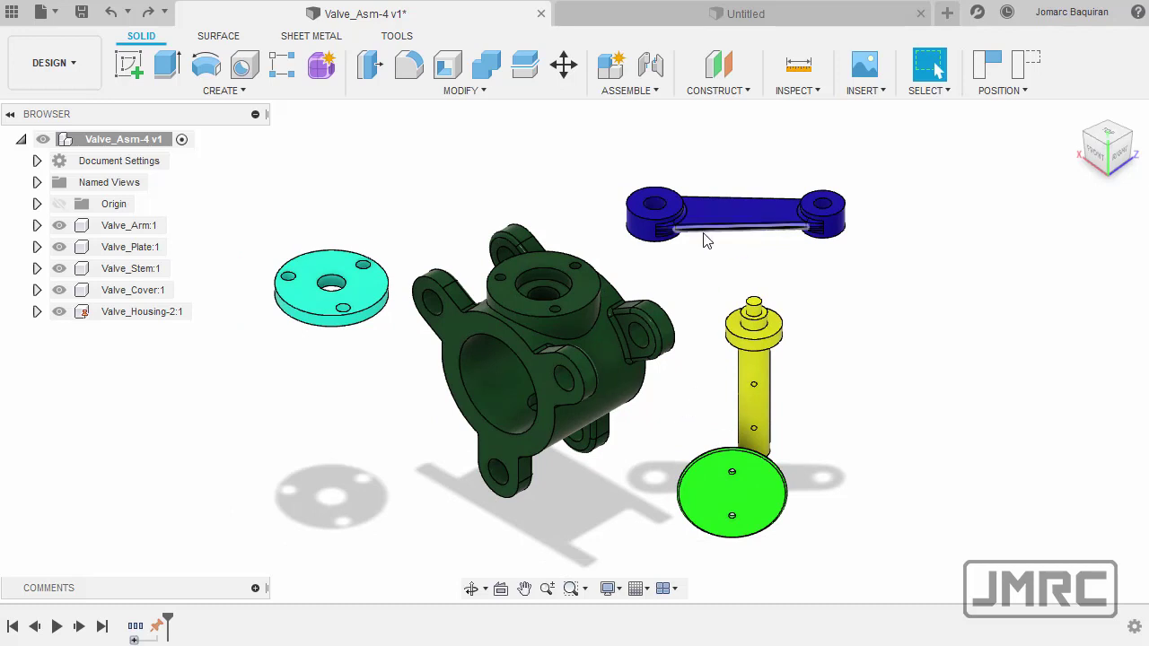
- Start a new joint and capture the moved parts' positions when prompted
click(656, 70)
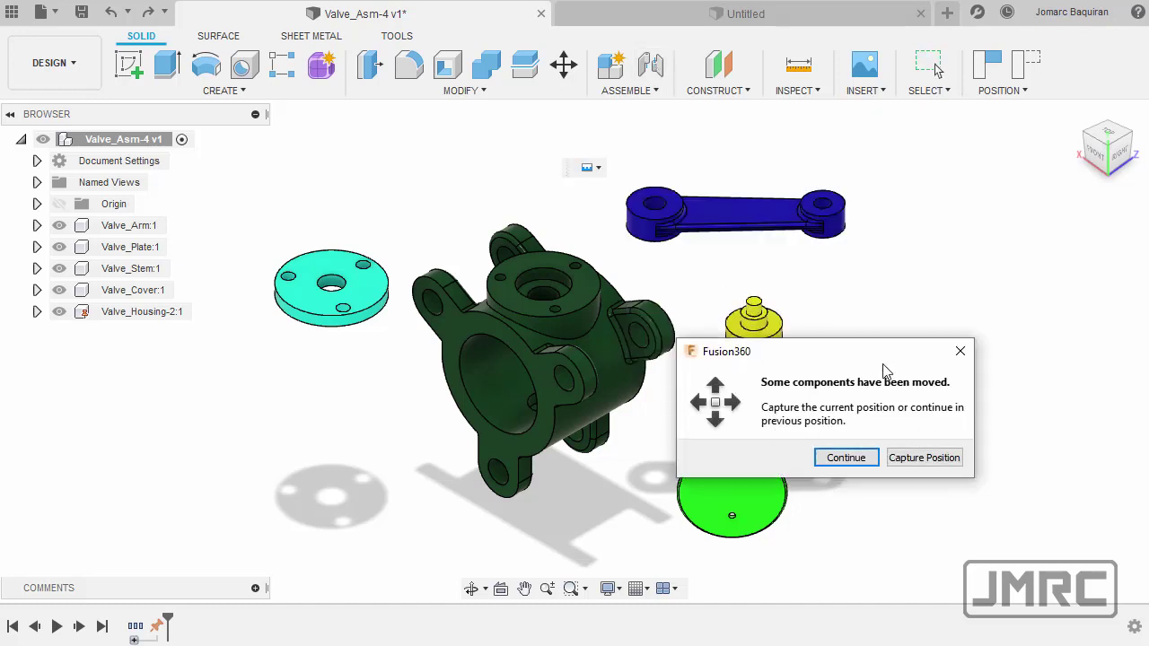
click(925, 458)
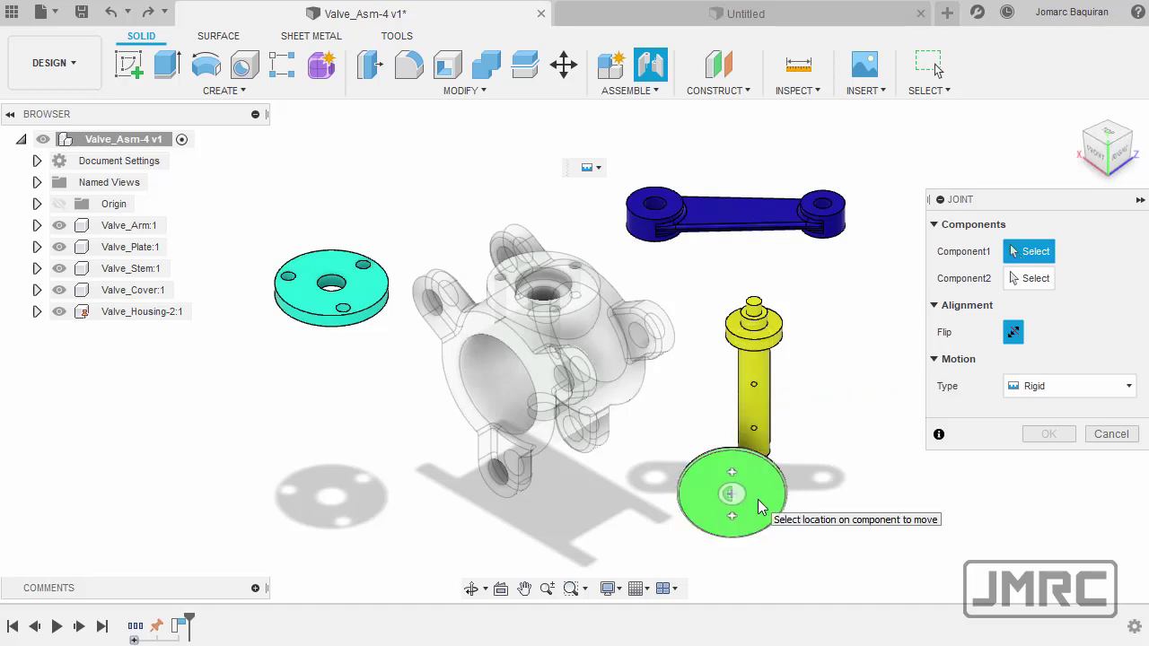
- Pick the yellow stem's upper hole as the joint's first location
shift+middle_drag(760, 500, 539, 365)
scroll(710, 300, up, 6)
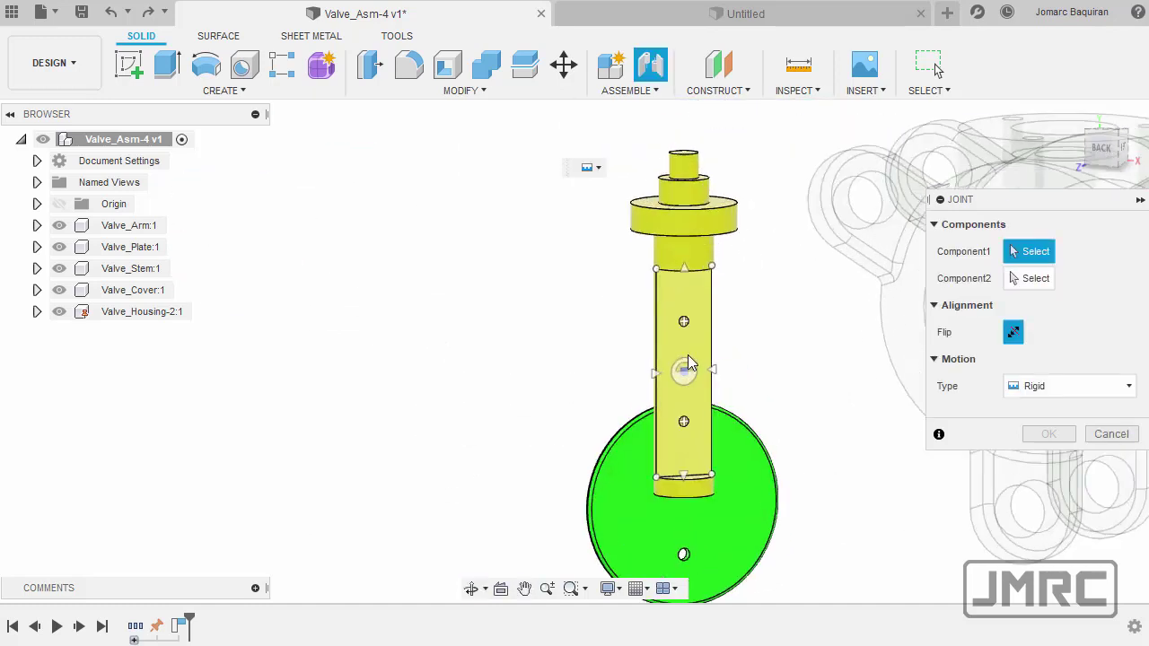
middle_drag(687, 366, 682, 293)
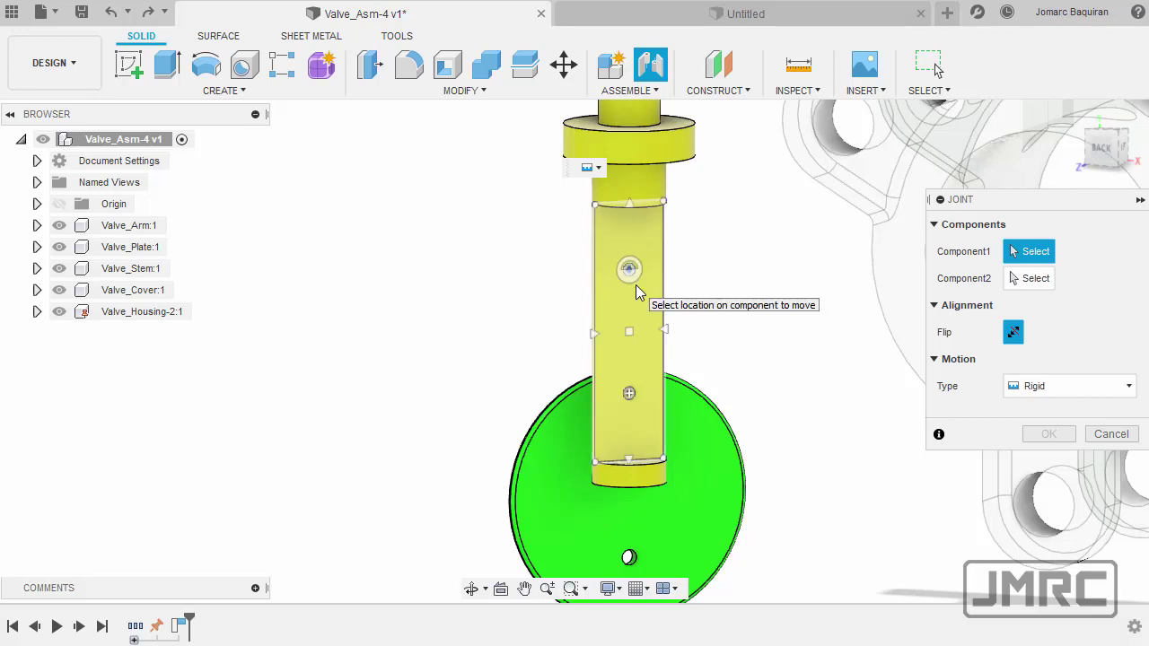
click(636, 287)
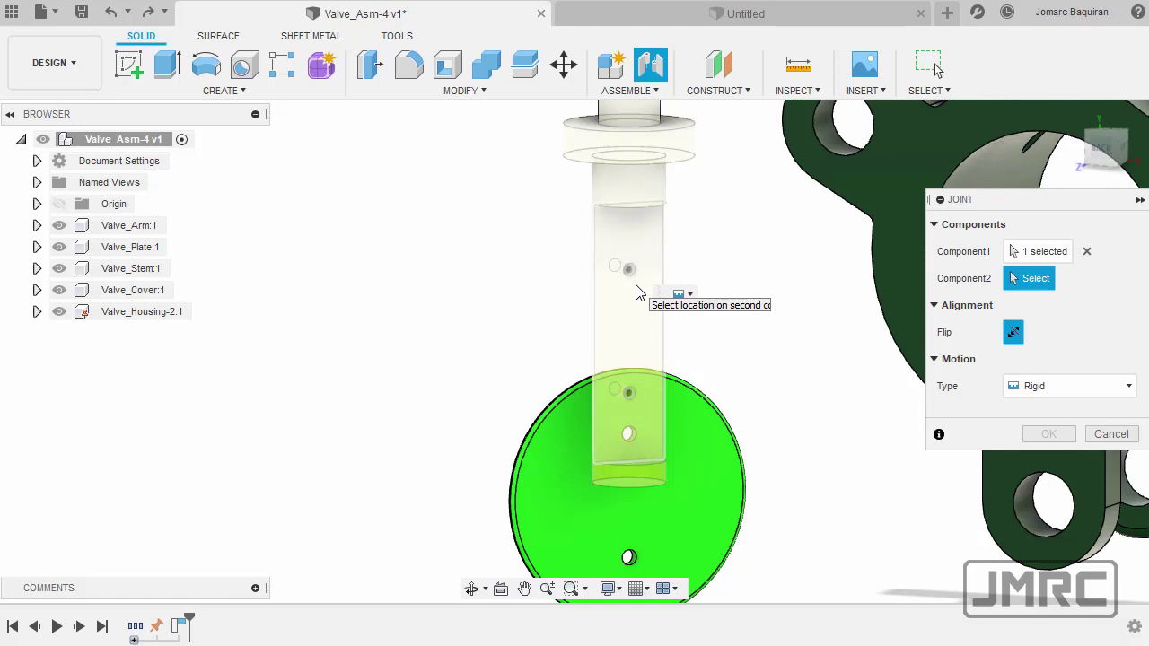
- Join the stem to the green plate's upper hole with a Rigid joint at 90°
middle_drag(636, 290, 624, 239)
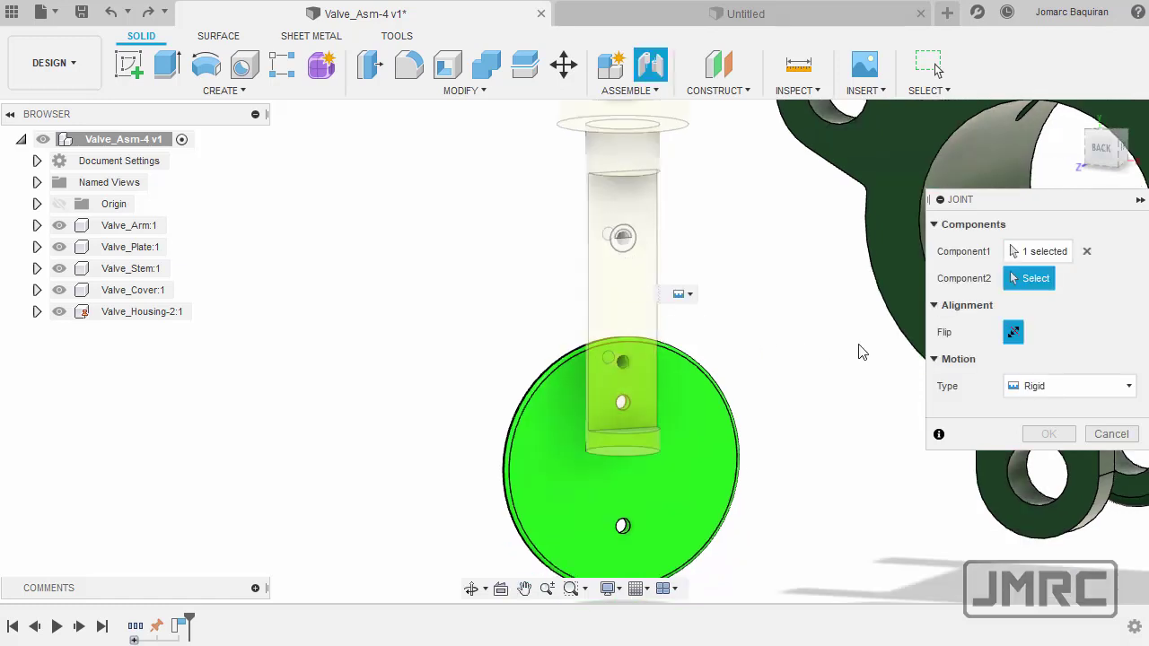
shift+middle_drag(745, 377, 826, 375)
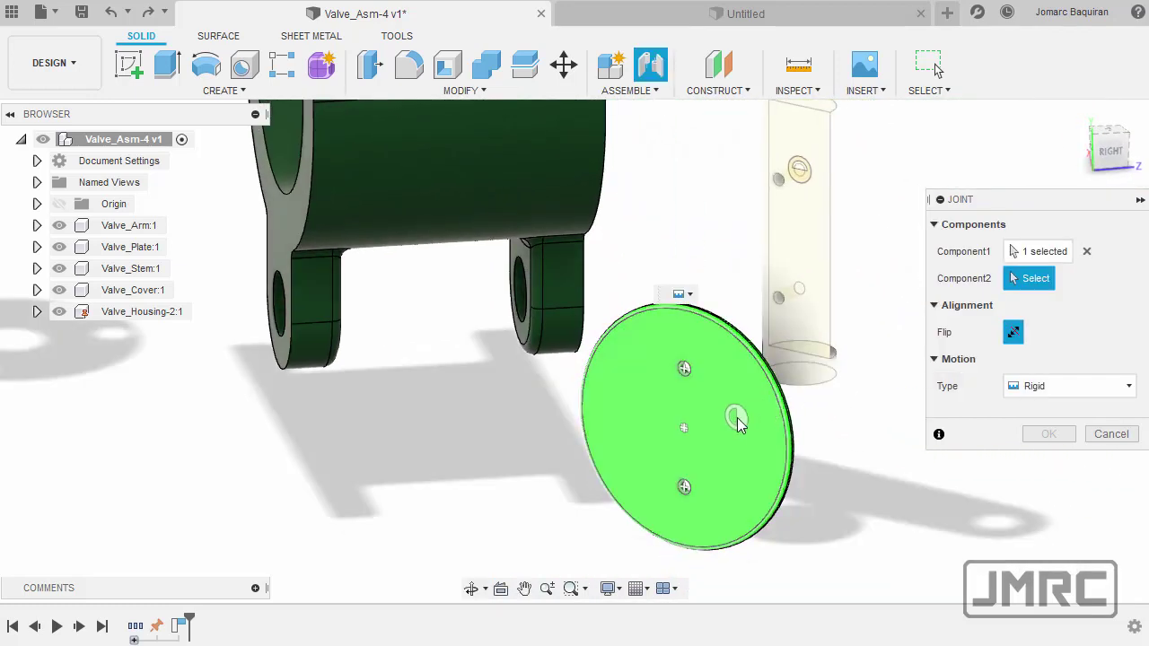
click(704, 380)
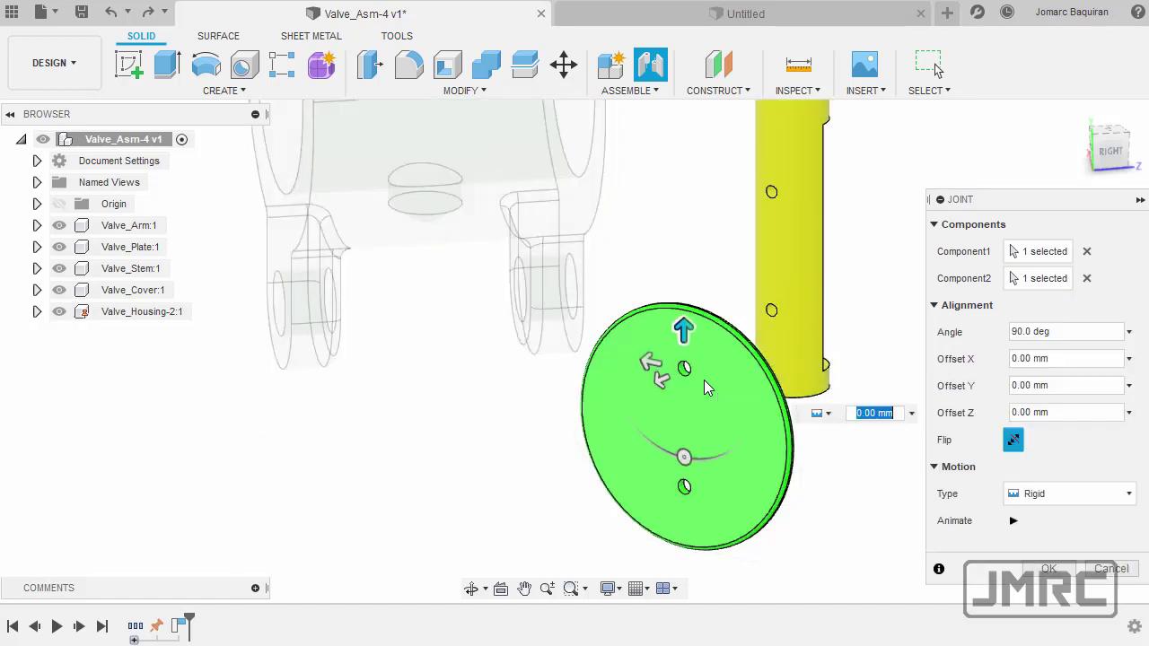
shift+middle_drag(737, 380, 607, 370)
scroll(664, 359, up, 5)
scroll(669, 352, down, 2)
shift+middle_drag(674, 346, 621, 297)
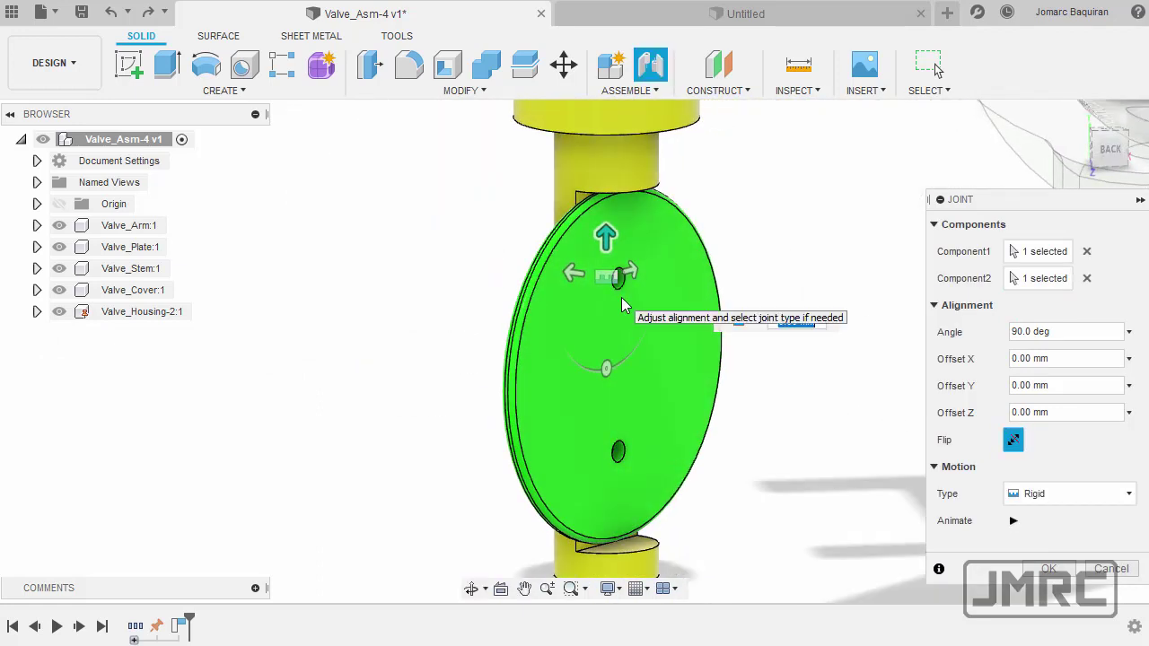
click(1053, 500)
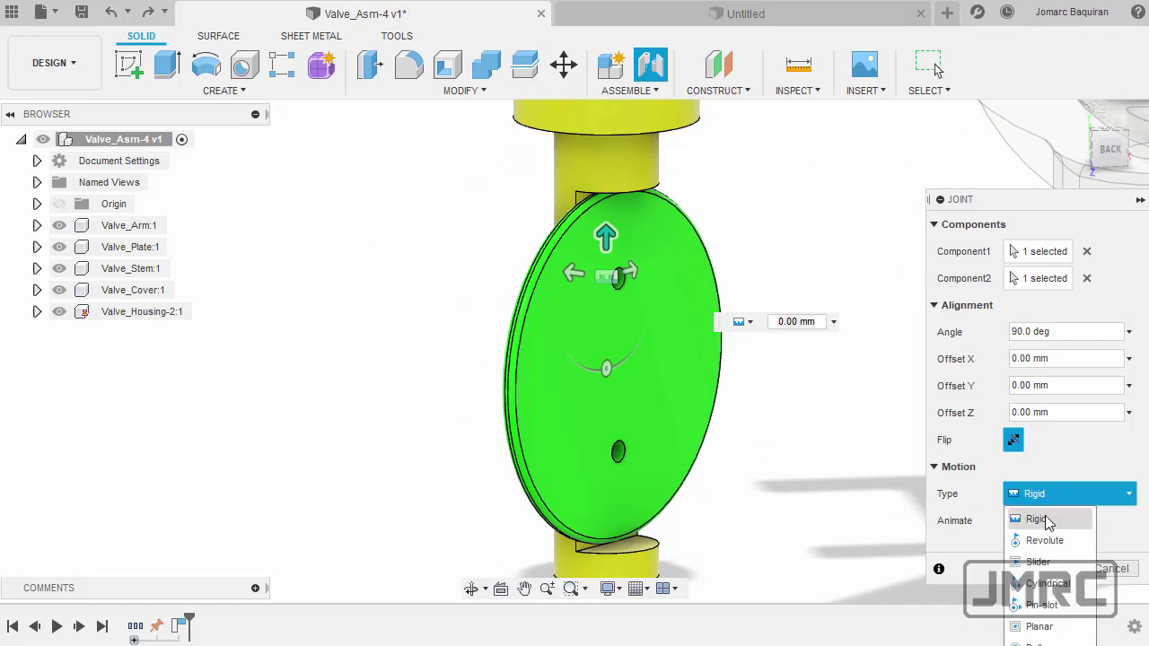
click(1045, 519)
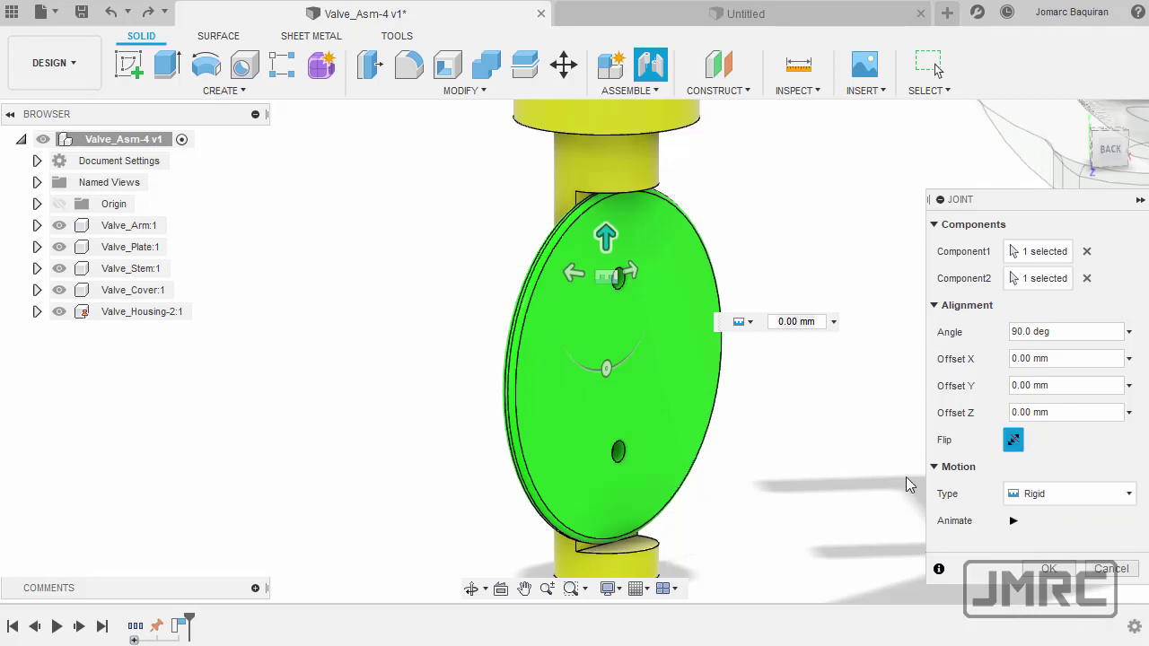
click(1050, 572)
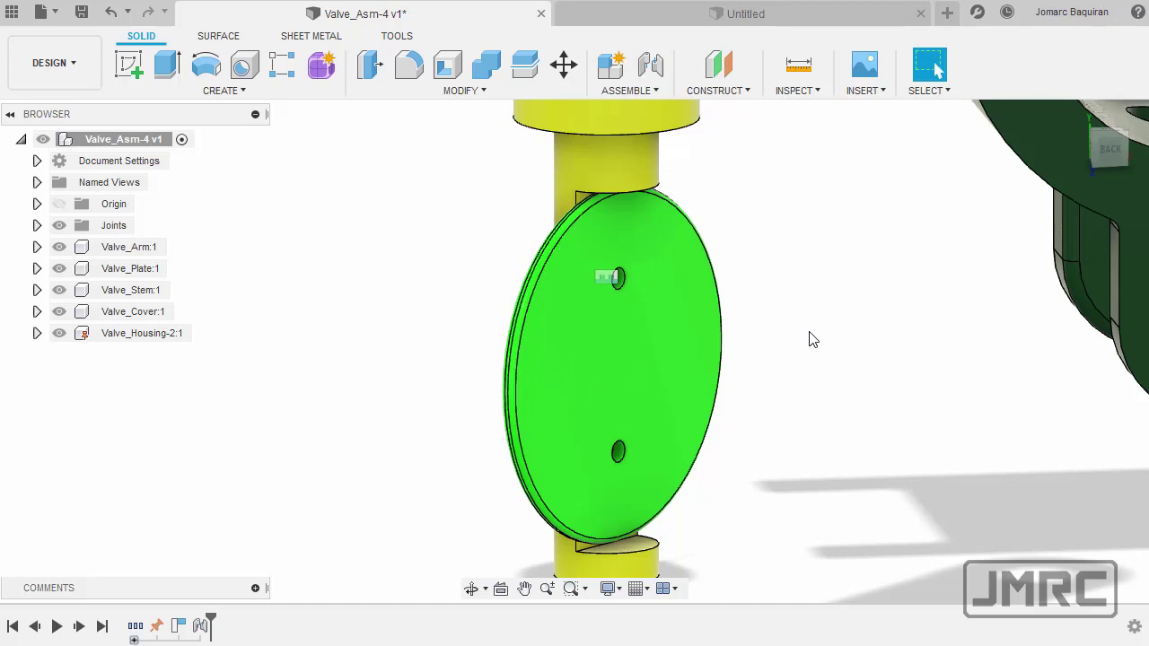
- Drag the joined stem and plate to confirm they move together as one piece
scroll(812, 340, down, 5)
middle_drag(811, 336, 716, 352)
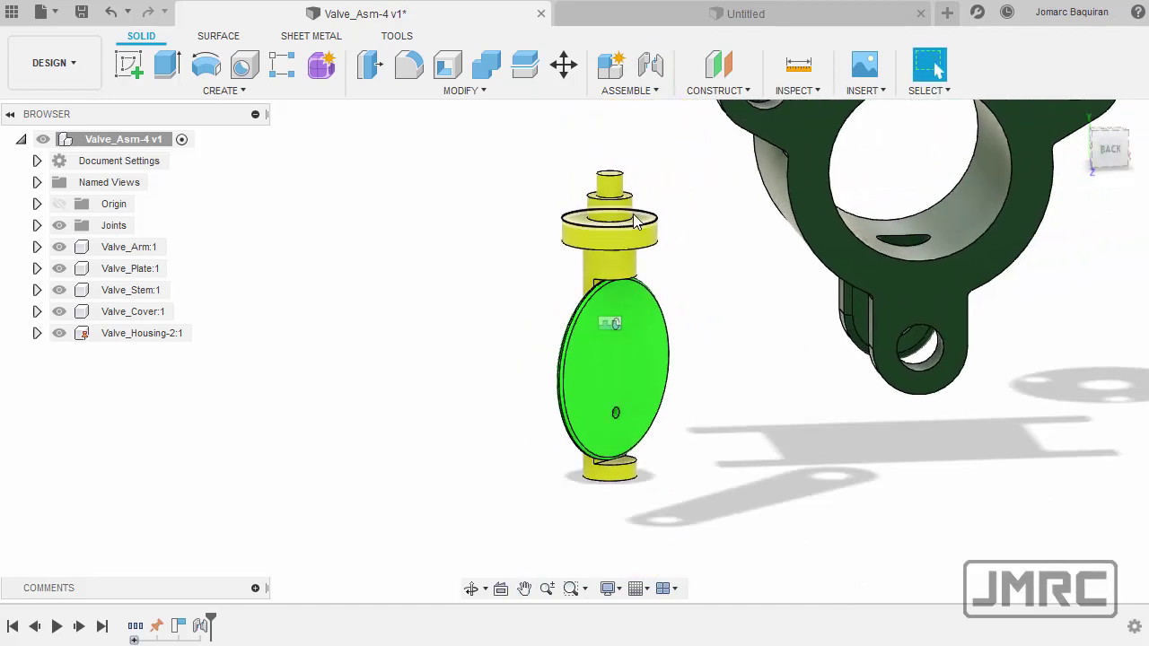
drag(614, 241, 570, 238)
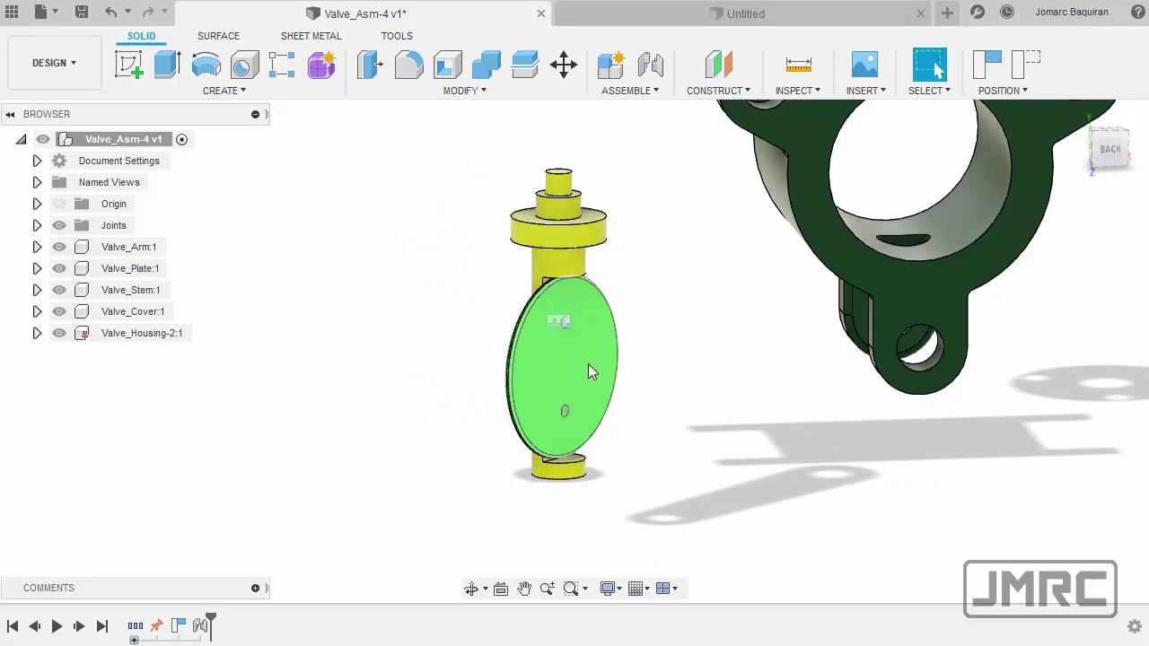
mouse_move(588, 360)
mouse_down()
mouse_move(606, 369)
mouse_move(636, 352)
mouse_move(602, 320)
mouse_move(567, 343)
mouse_move(584, 372)
mouse_move(576, 360)
mouse_up()
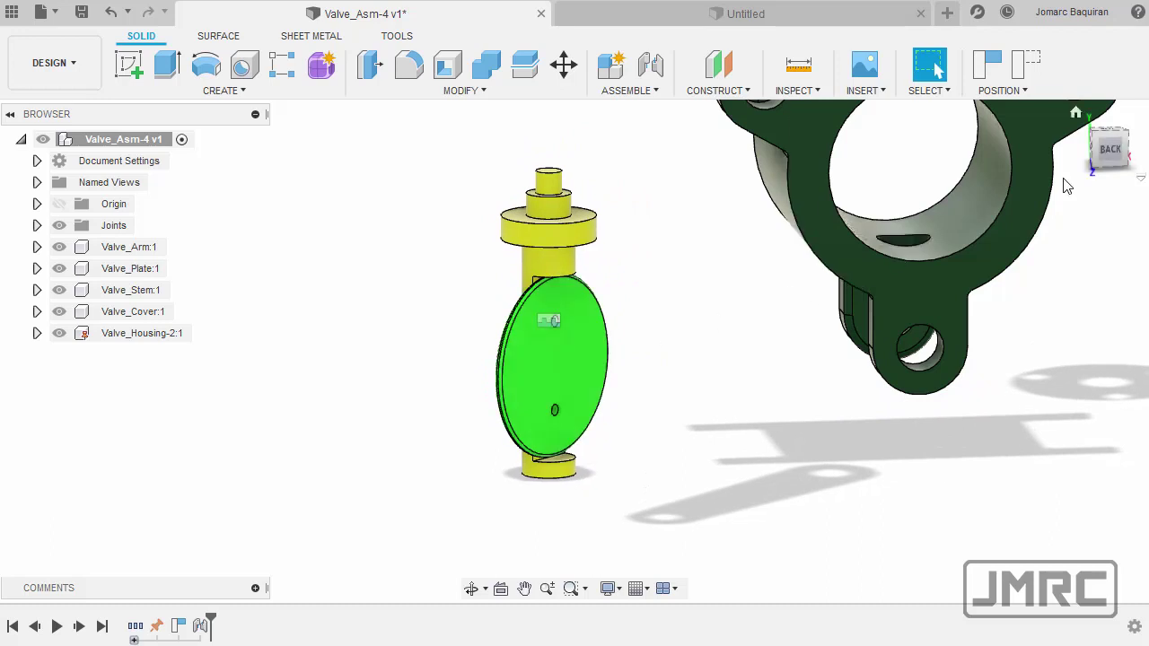
- Return to the home view and nudge the stem-plate pair up beside the housing
click(1076, 115)
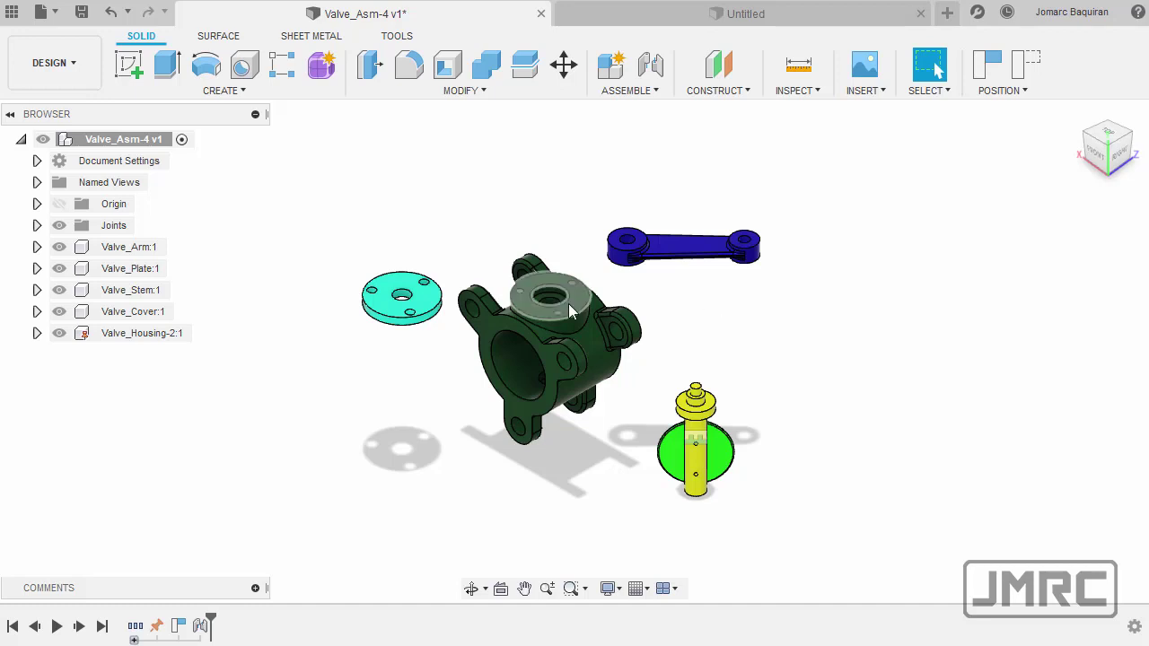
click(61, 64)
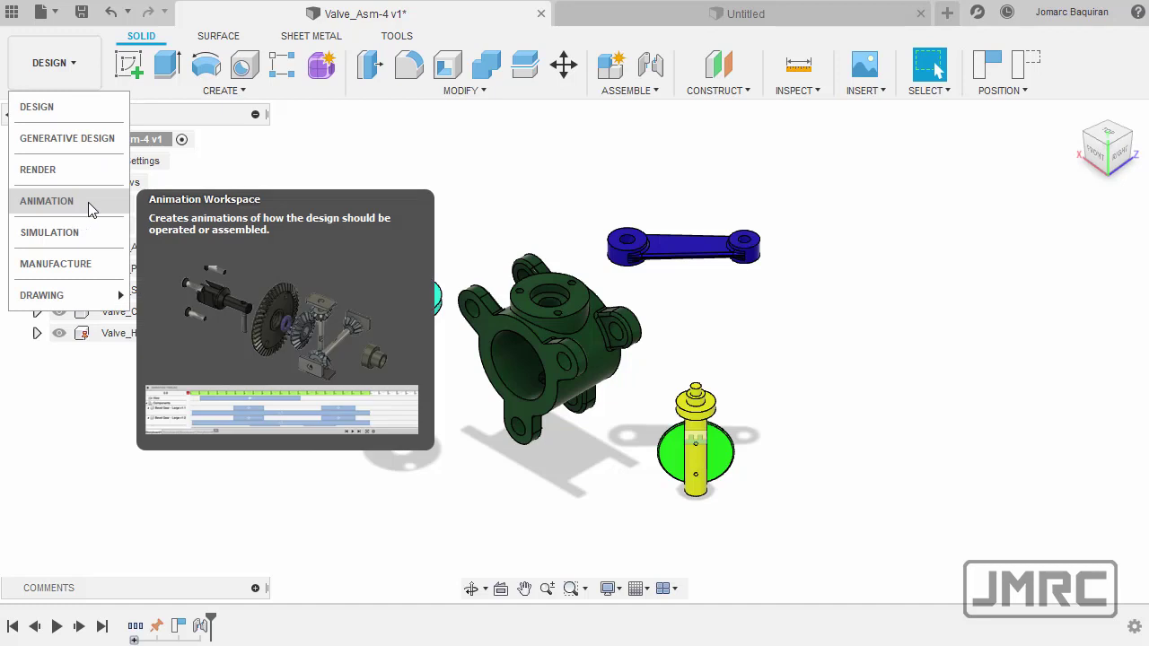
click(730, 317)
middle_drag(732, 360, 796, 329)
drag(774, 350, 776, 338)
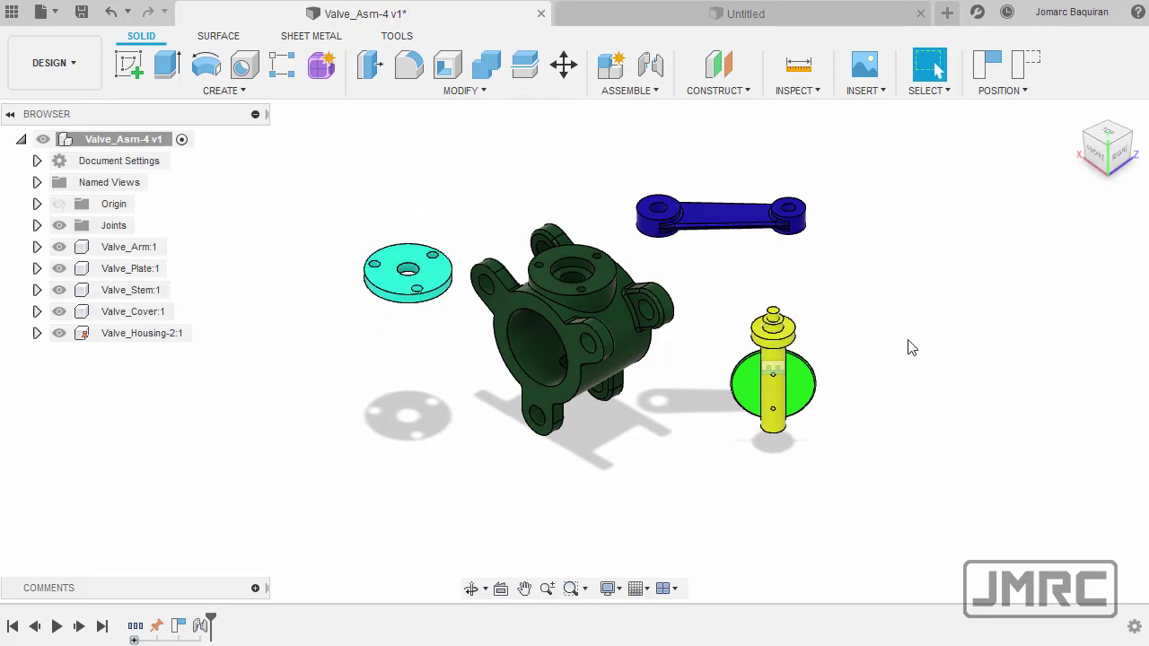
- Start a joint, capture positions, and pick the stem flange's underside centre as the first point
click(654, 72)
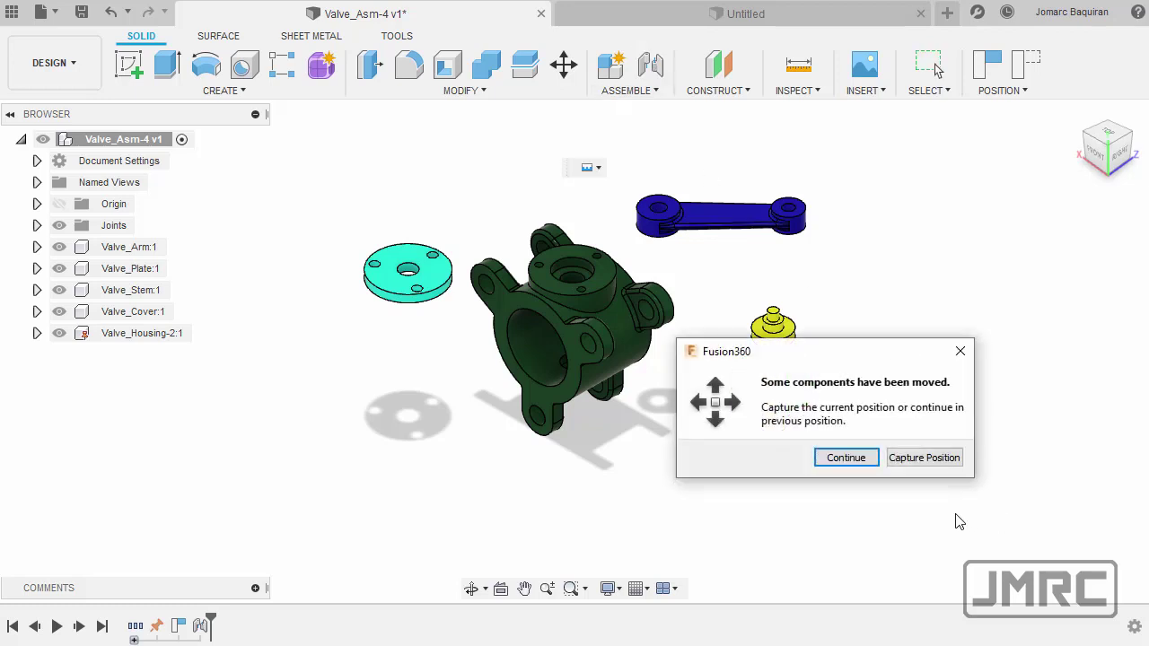
click(923, 462)
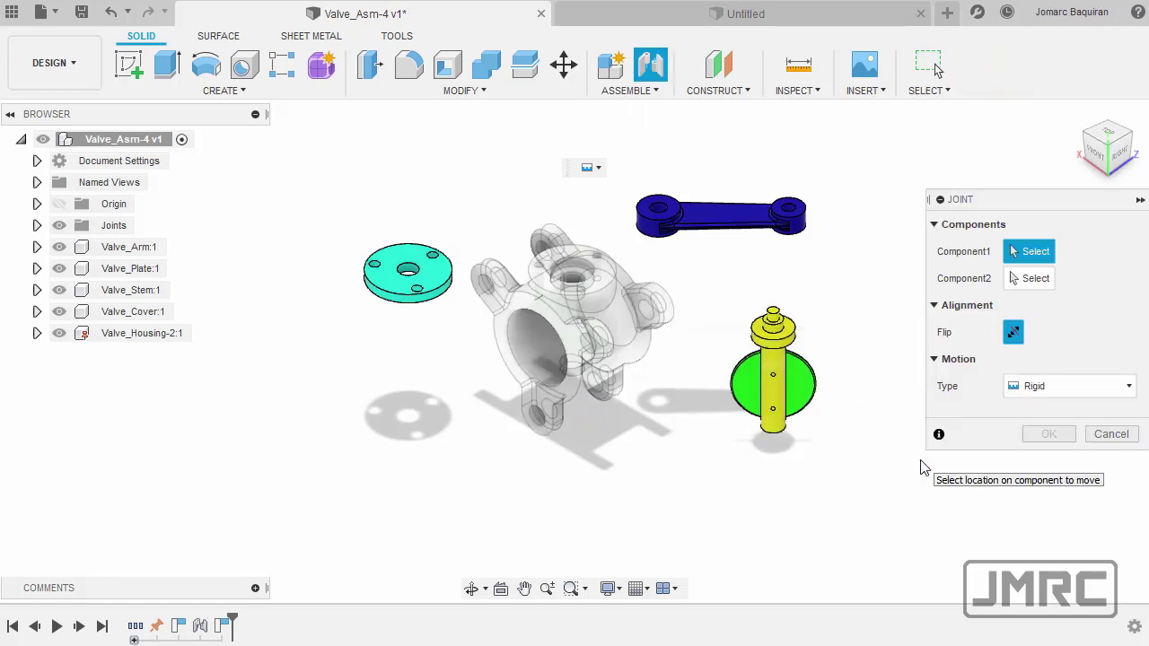
scroll(781, 327, up, 5)
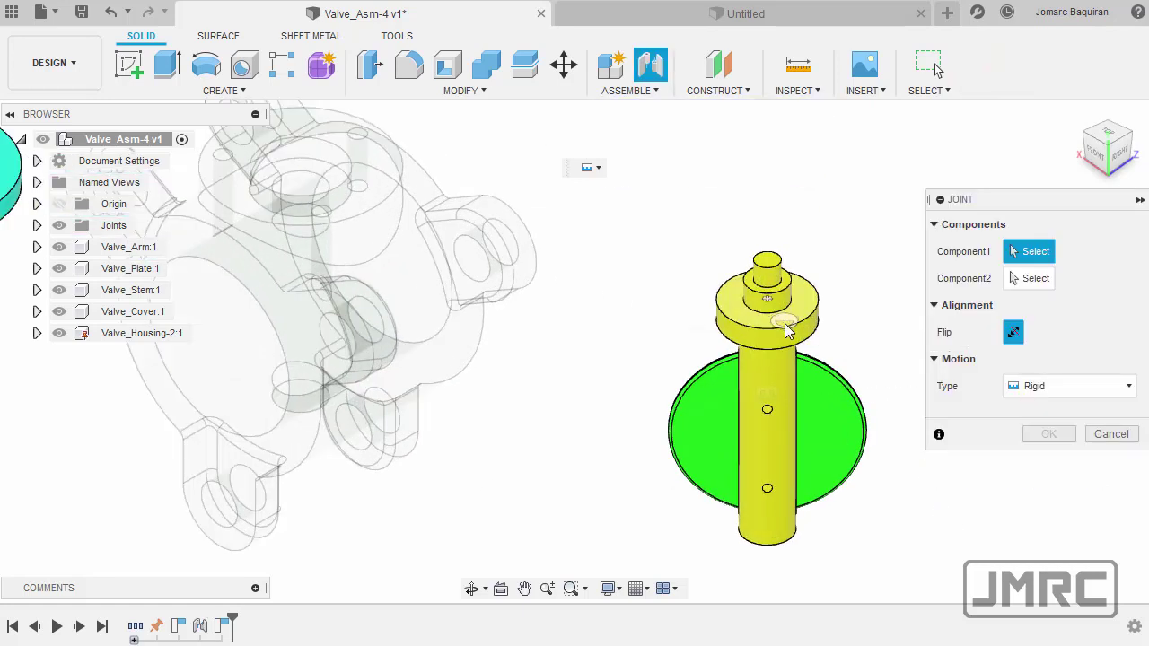
scroll(805, 368, down, 5)
shift+middle_drag(811, 385, 794, 415)
scroll(795, 415, up, 3)
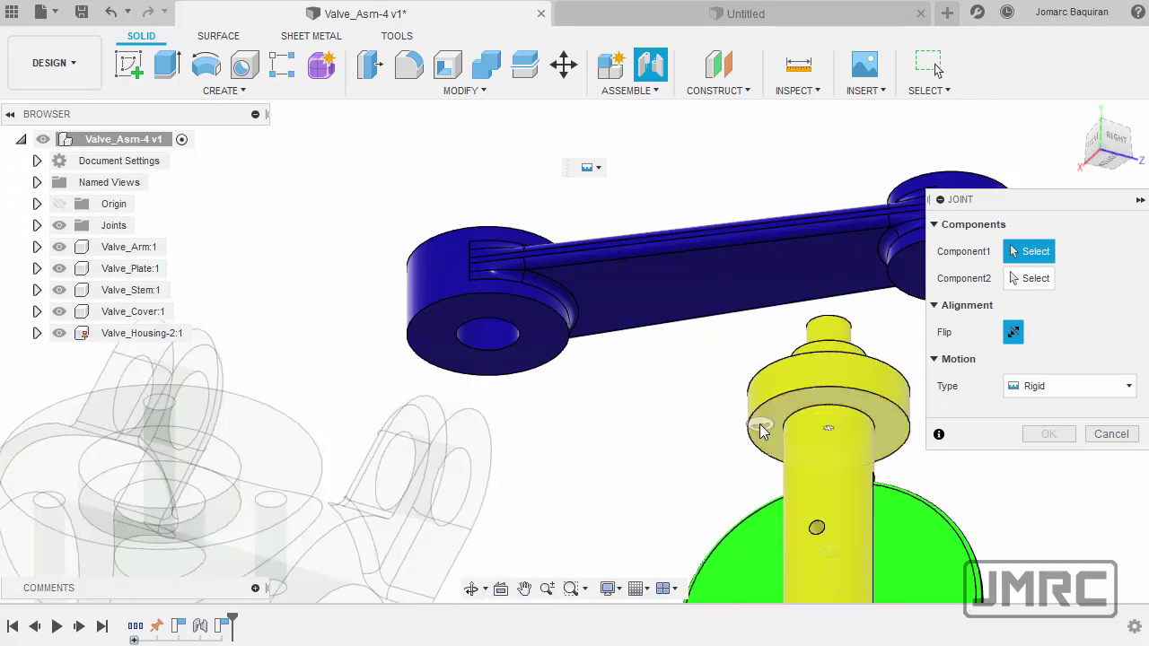
scroll(751, 410, down, 3)
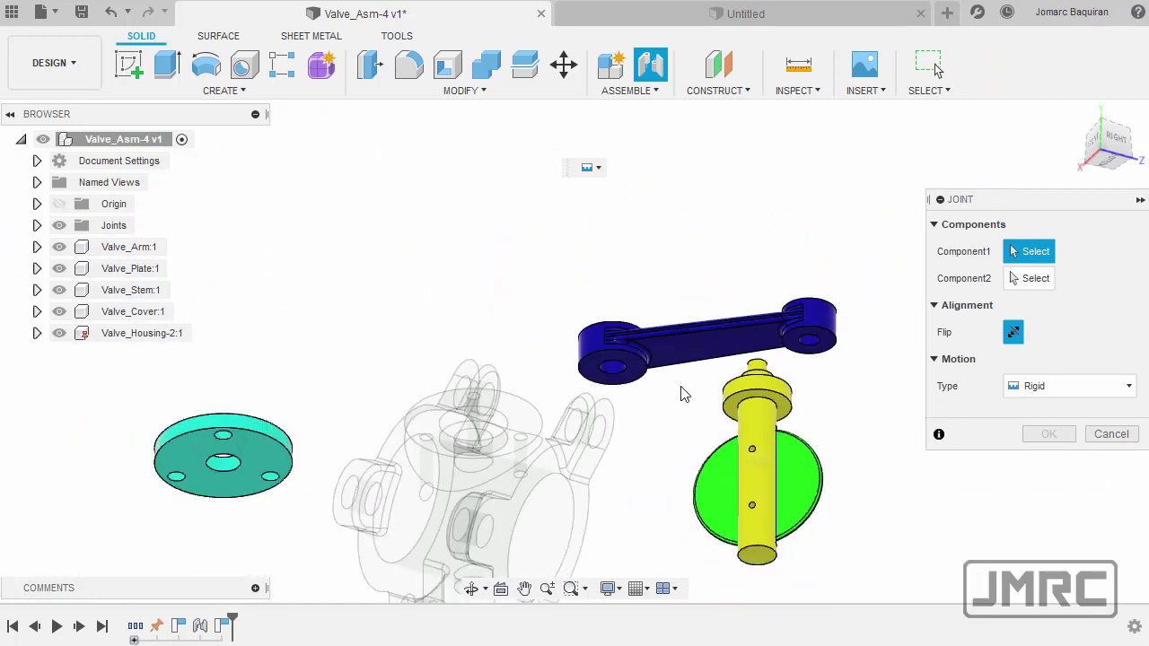
shift+middle_drag(674, 390, 414, 338)
scroll(414, 338, up, 2)
scroll(414, 337, up, 2)
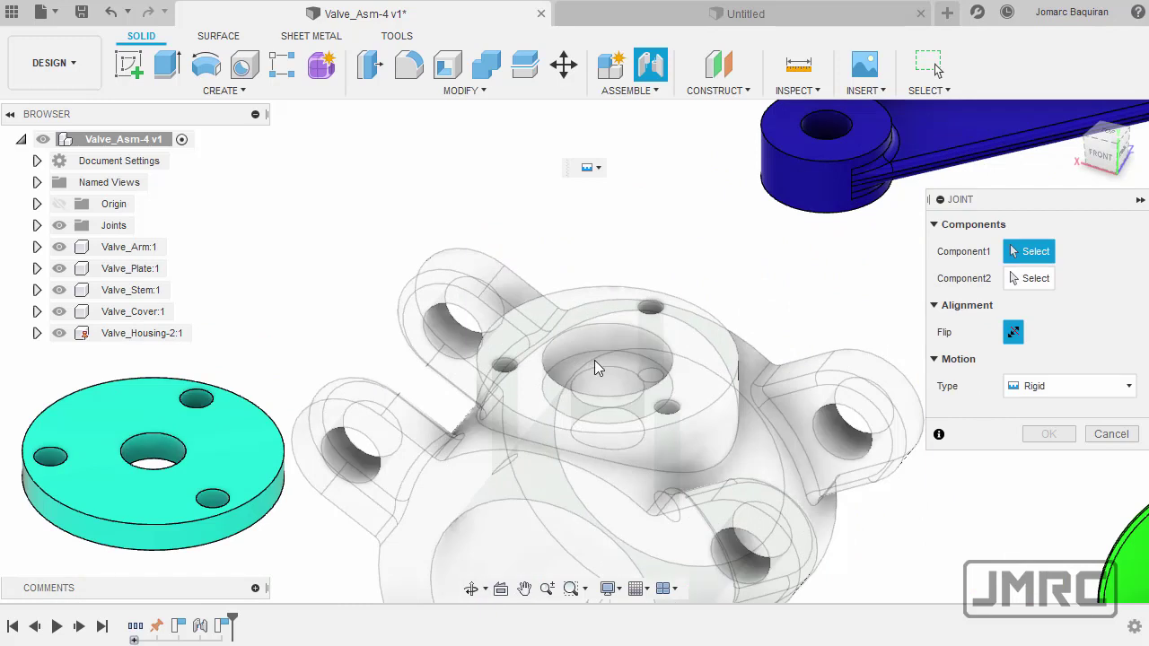
scroll(614, 363, down, 4)
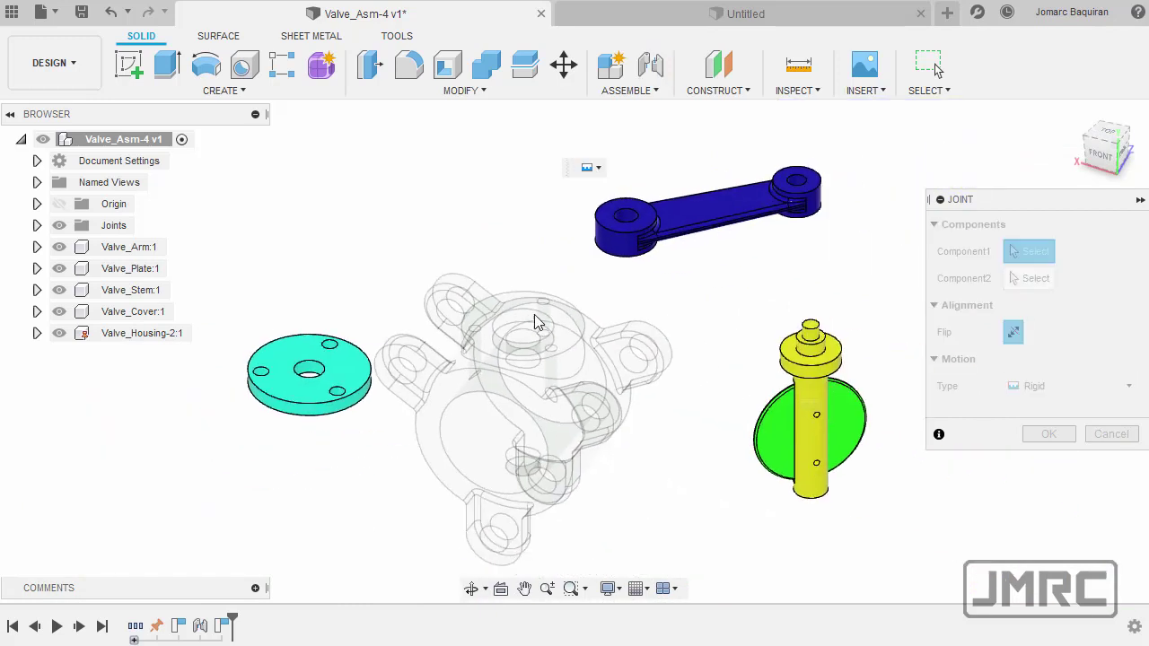
shift+middle_drag(599, 342, 800, 377)
scroll(803, 373, up, 3)
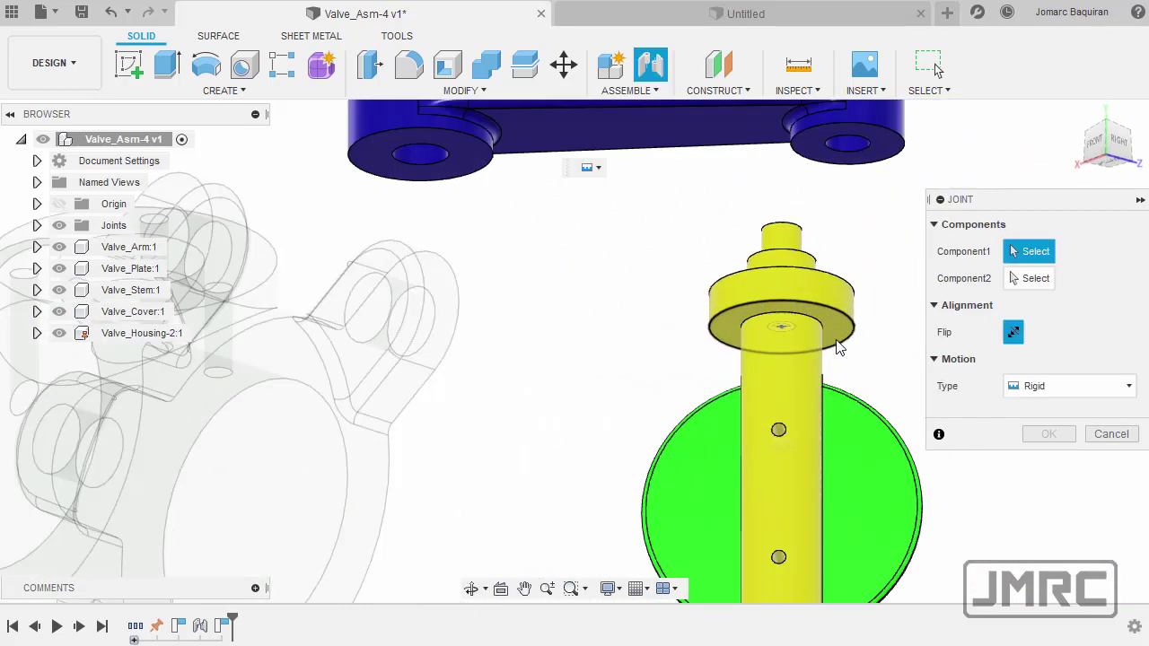
scroll(838, 345, up, 3)
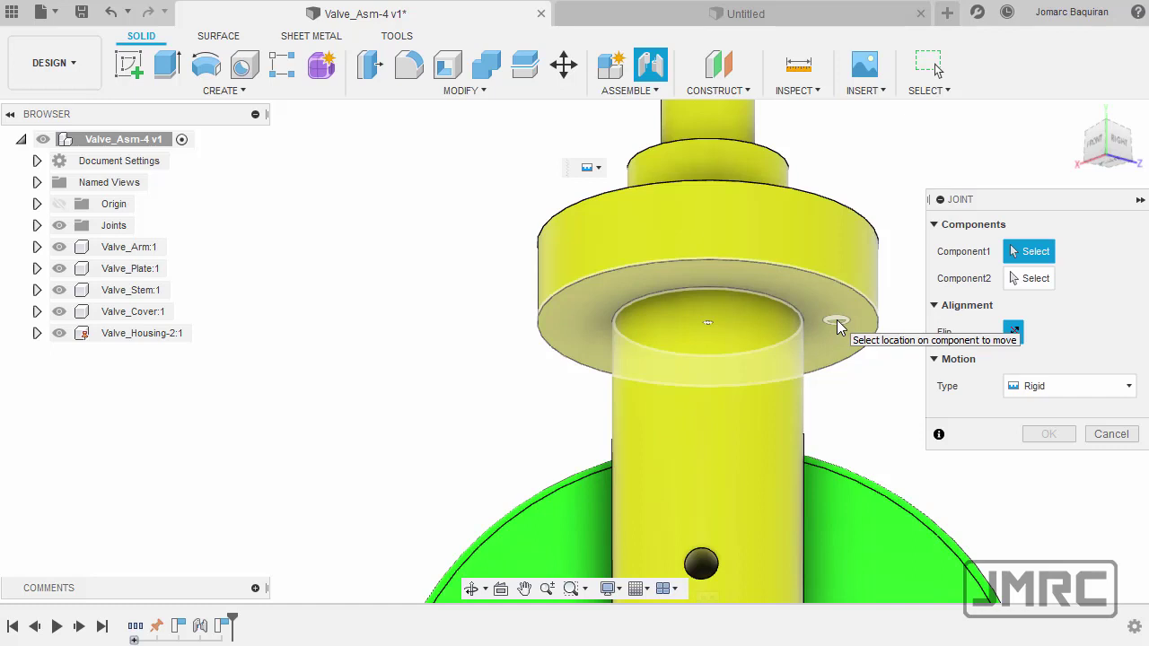
middle_drag(837, 325, 739, 330)
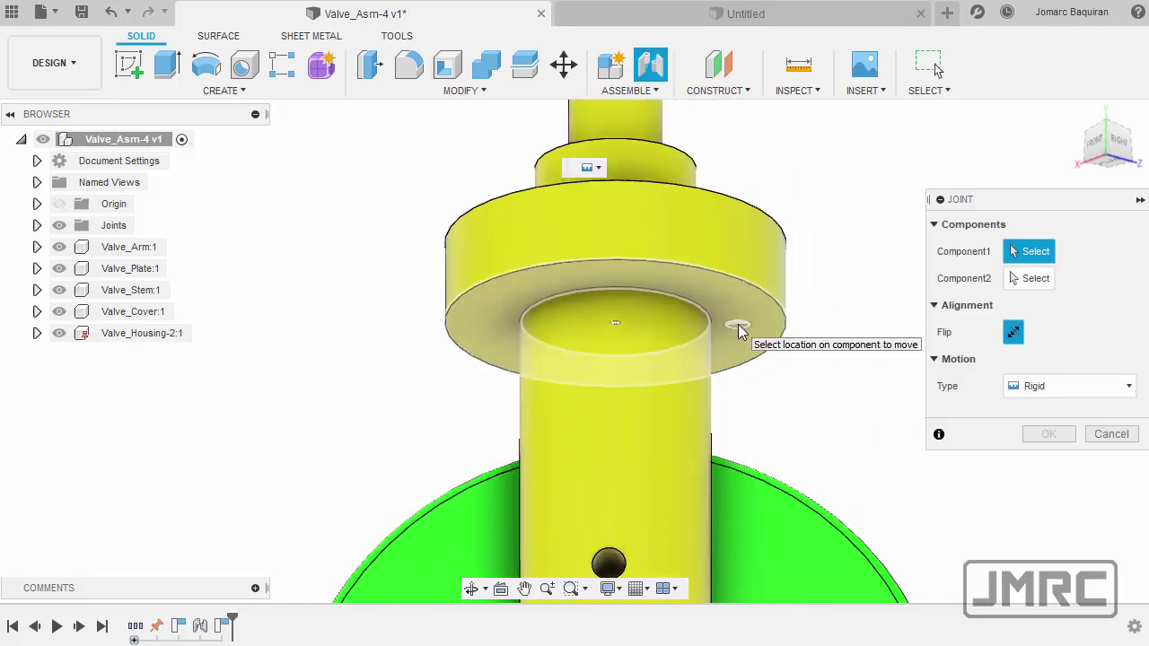
click(648, 284)
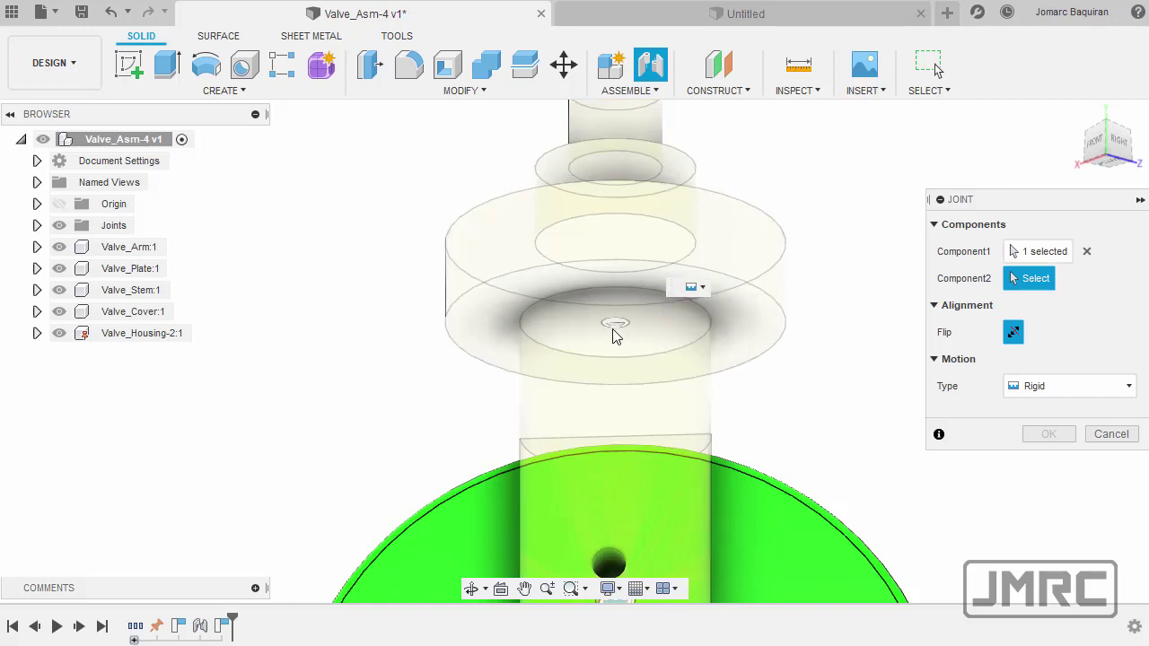
- Pick the centre of the housing's top bore as the second joint point
scroll(618, 332, down, 10)
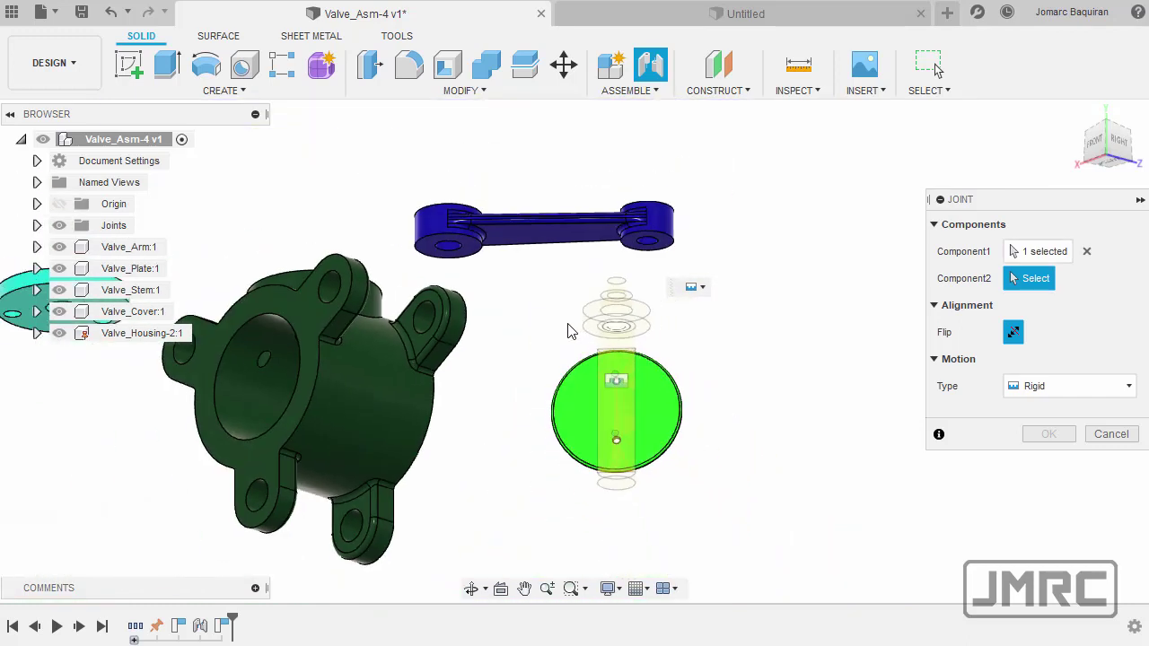
shift+middle_drag(517, 318, 580, 276)
scroll(575, 261, up, 5)
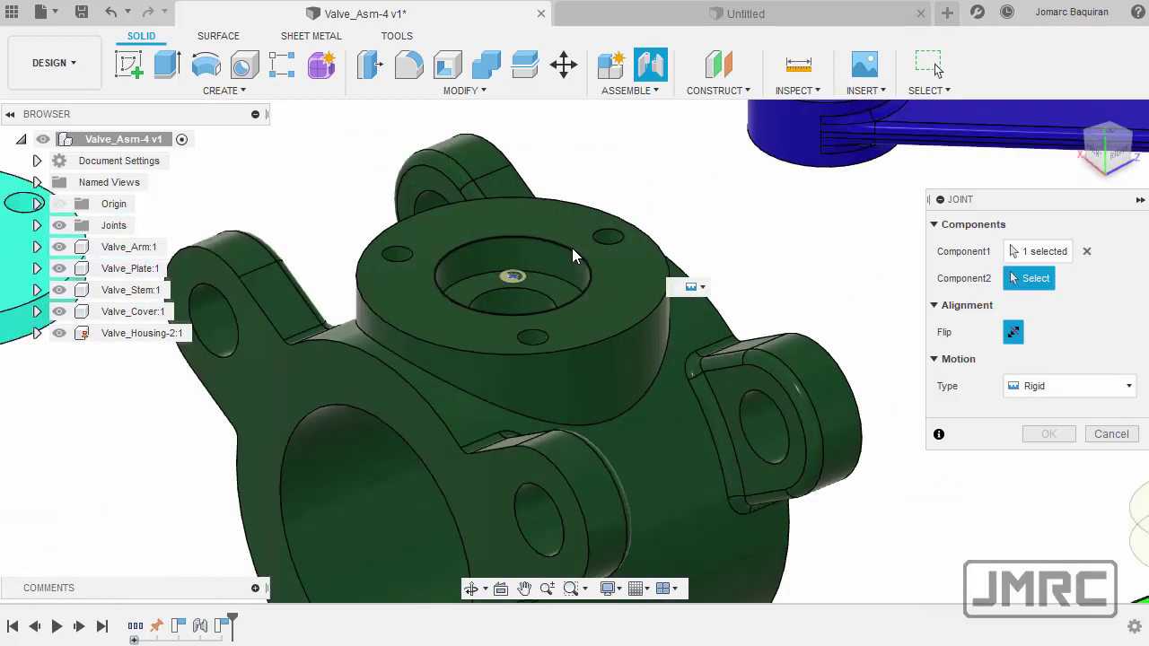
scroll(572, 248, up, 5)
shift+middle_drag(768, 191, 744, 221)
scroll(737, 226, up, 5)
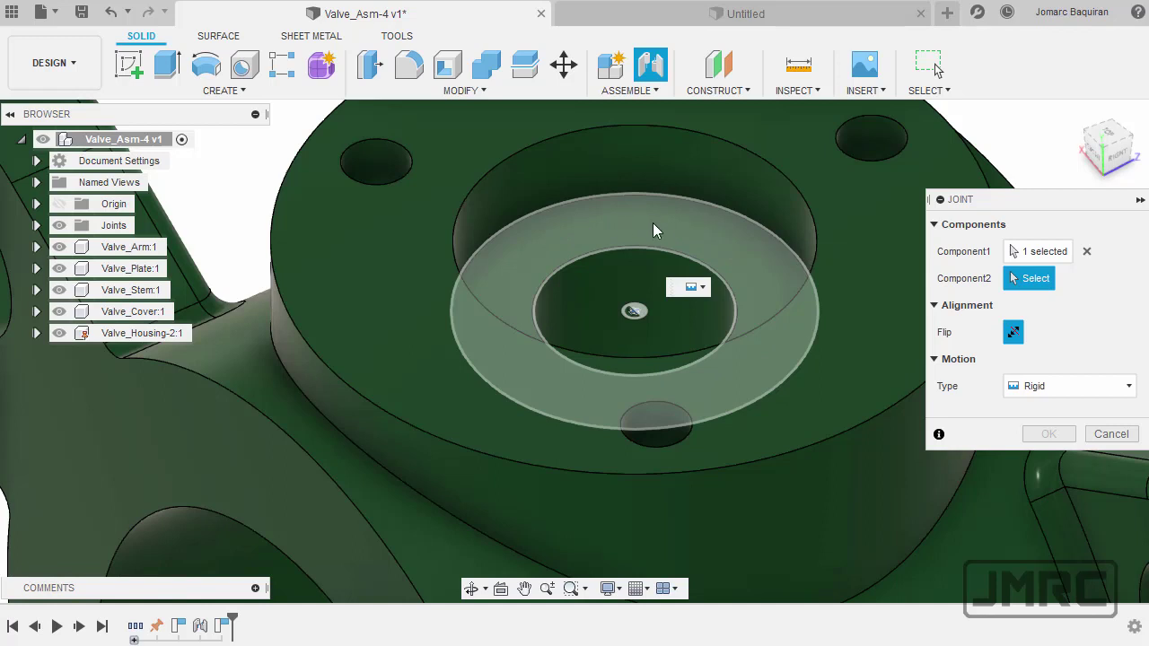
click(724, 245)
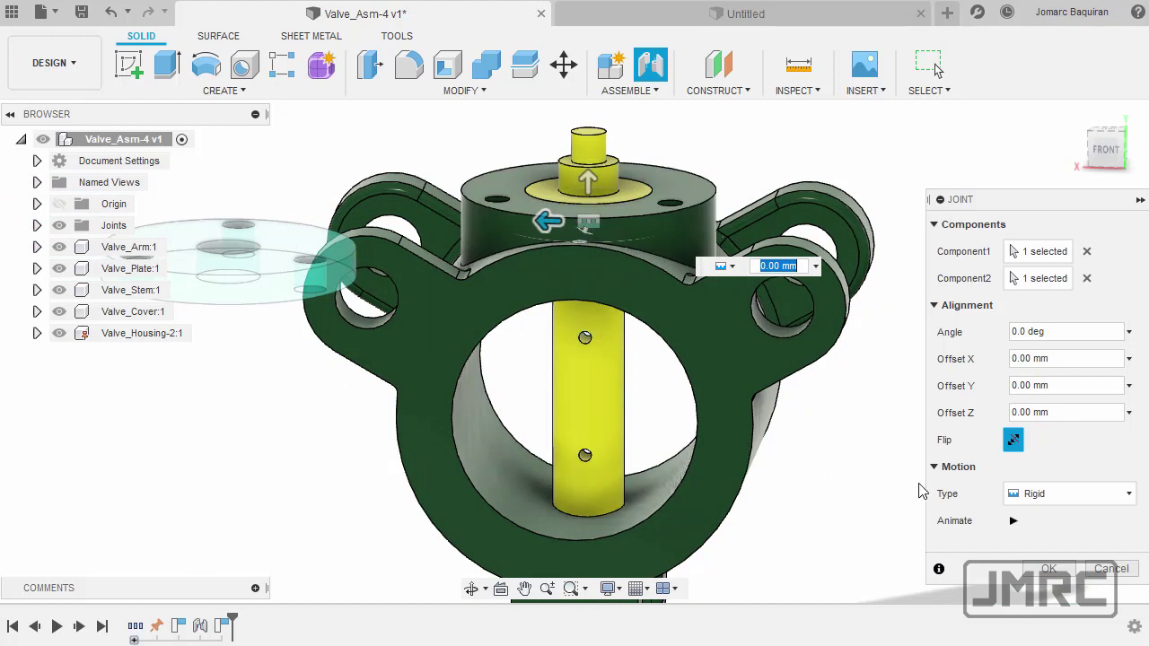
- Set the joint motion type to Revolute and create it
click(1039, 496)
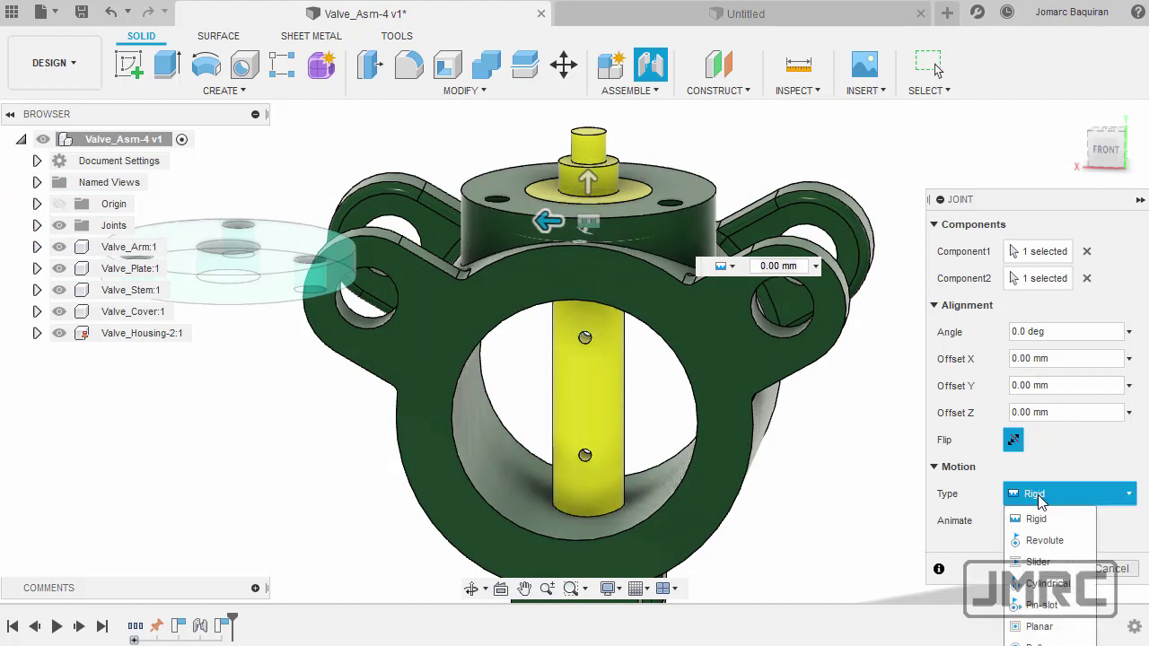
click(1044, 542)
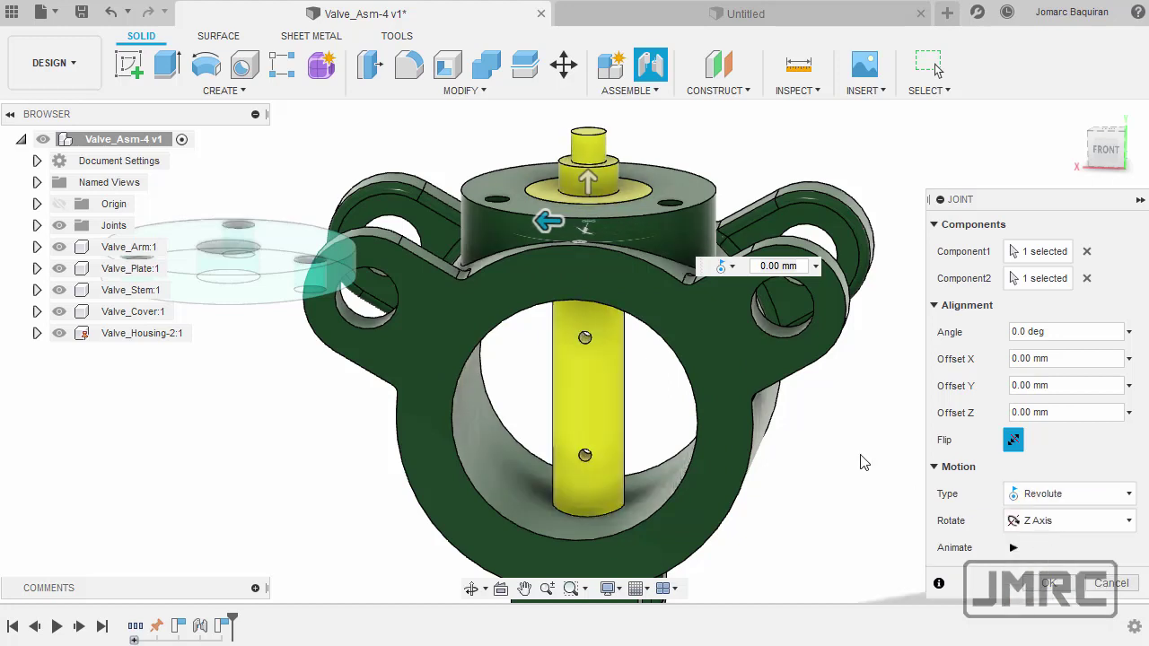
shift+middle_drag(682, 469, 543, 444)
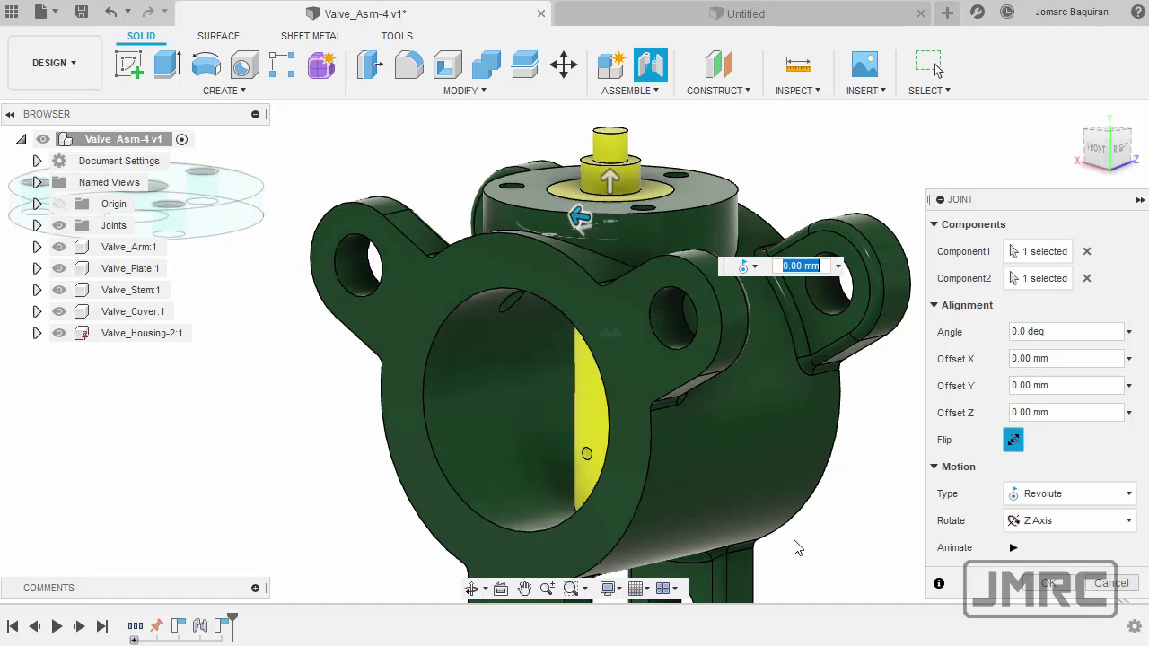
click(1046, 584)
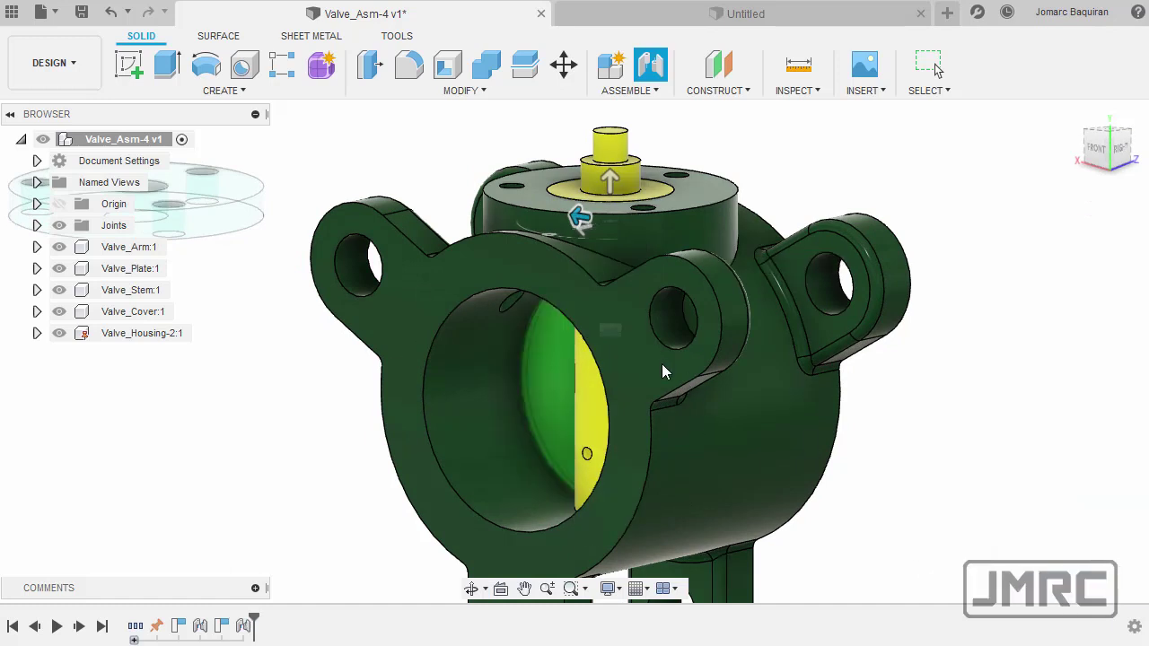
- Spin the green valve plate about the stem to test the revolute joint
shift+middle_drag(667, 367, 741, 304)
scroll(682, 344, down, 2)
middle_drag(668, 346, 638, 357)
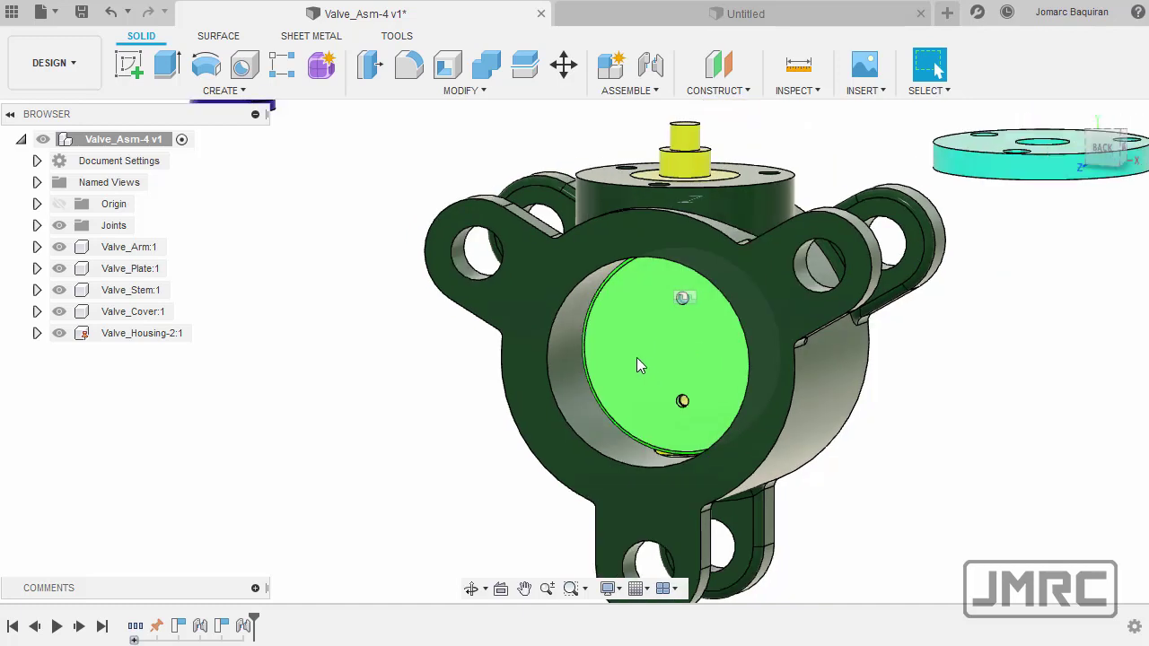
drag(637, 343, 688, 353)
- Return to the home view and start another joint with J
scroll(689, 353, down, 2)
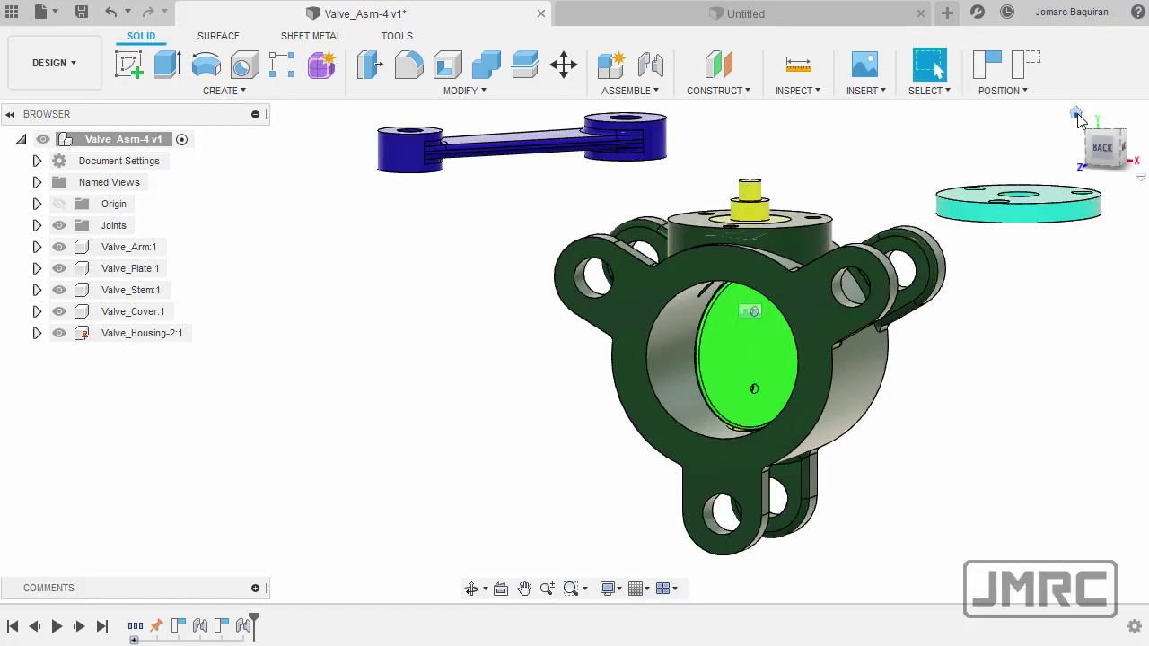
click(1077, 114)
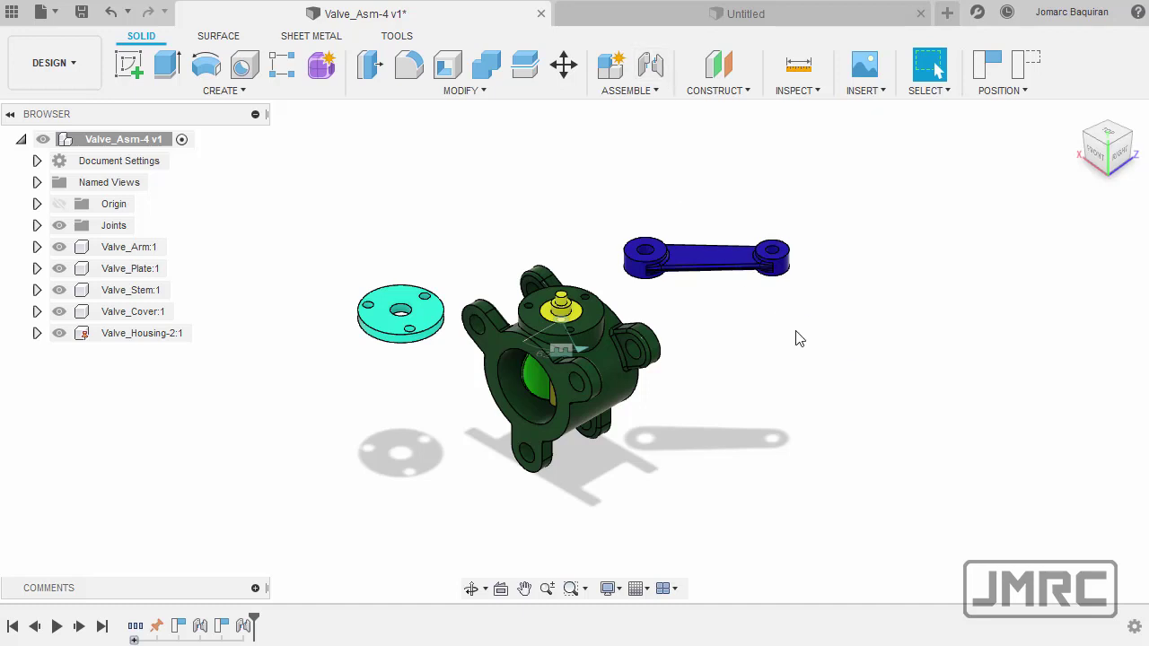
key(j)
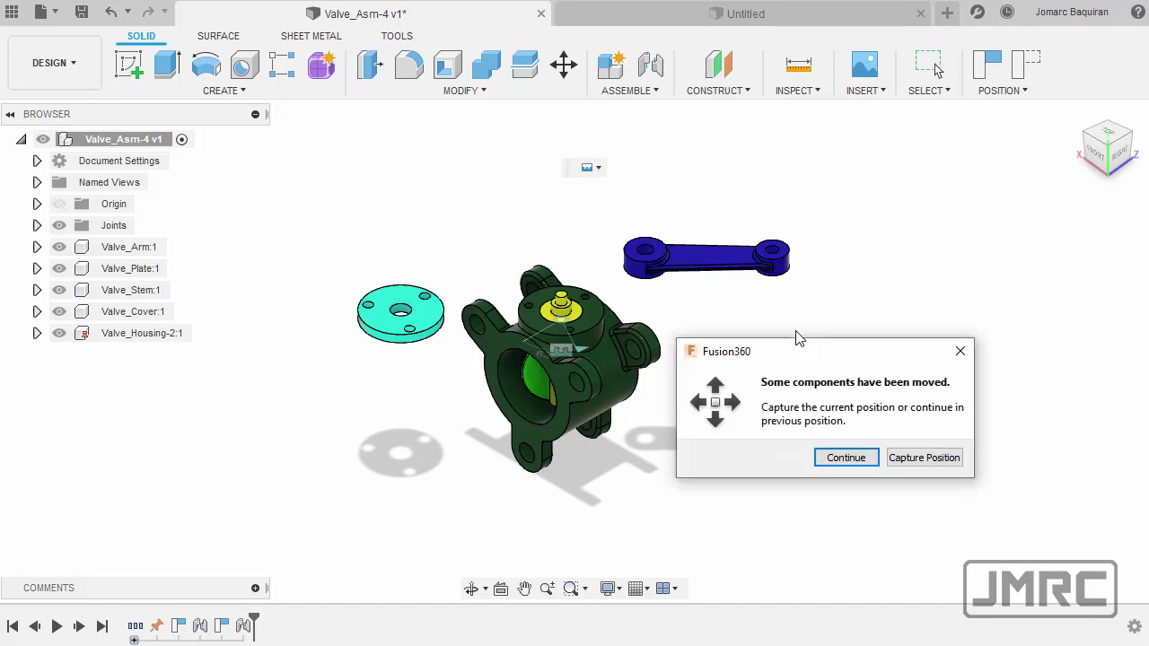
- Capture the moved positions and pick the cyan disc's centre hole as the moving point
click(920, 459)
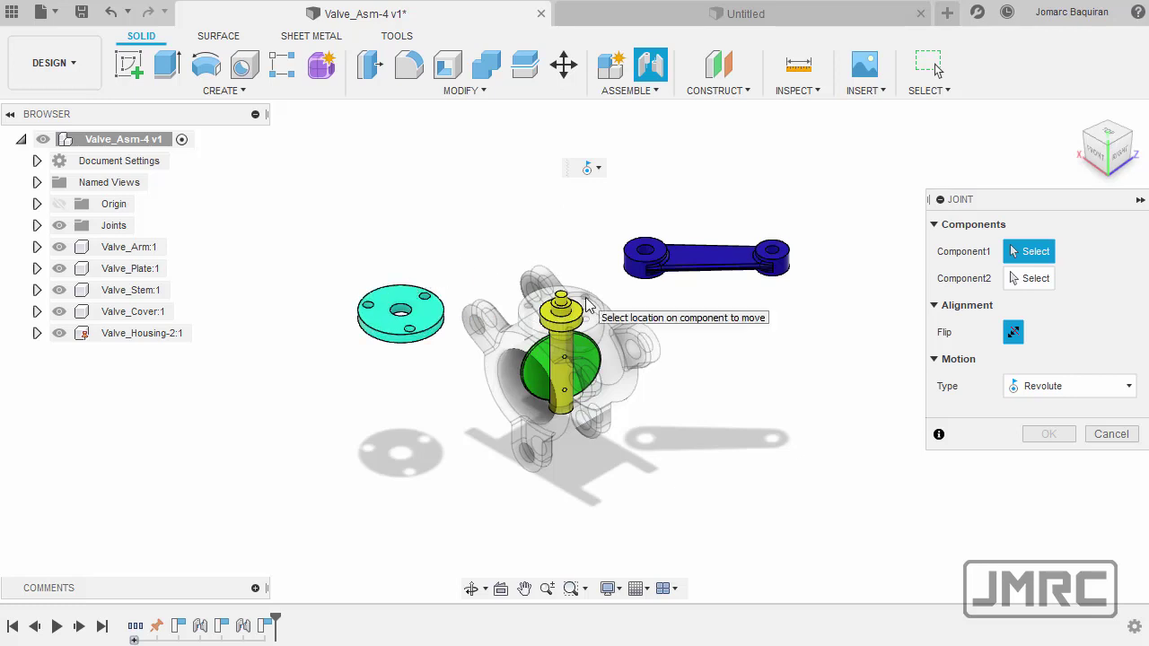
scroll(411, 320, up, 3)
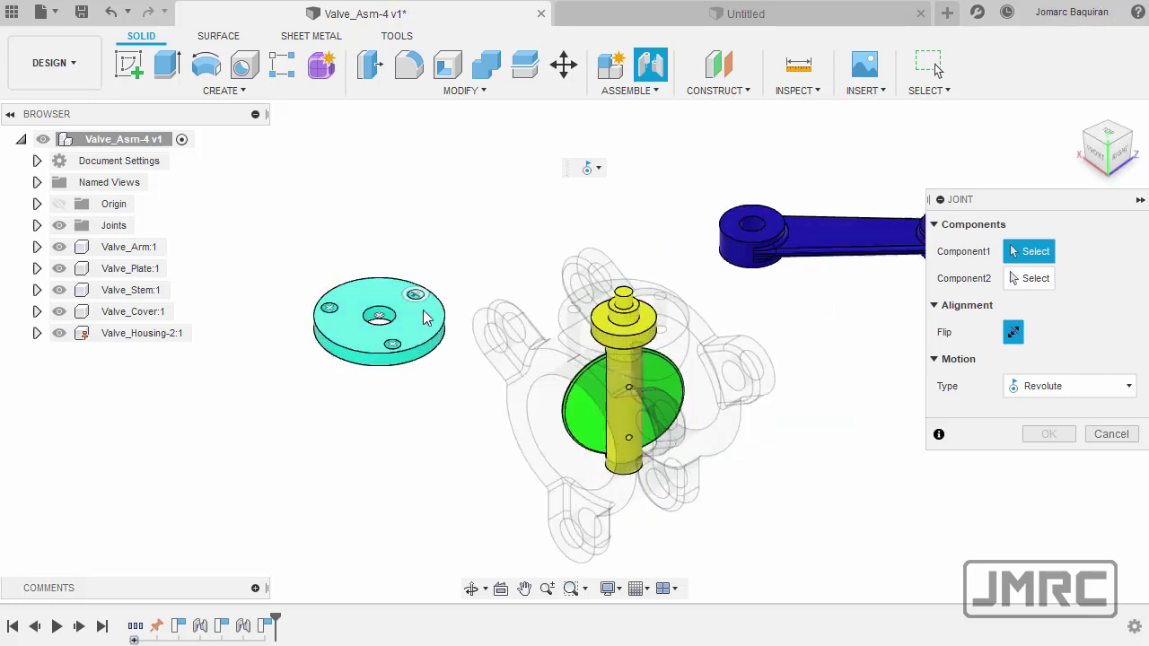
scroll(413, 328, up, 2)
shift+middle_drag(413, 336, 409, 245)
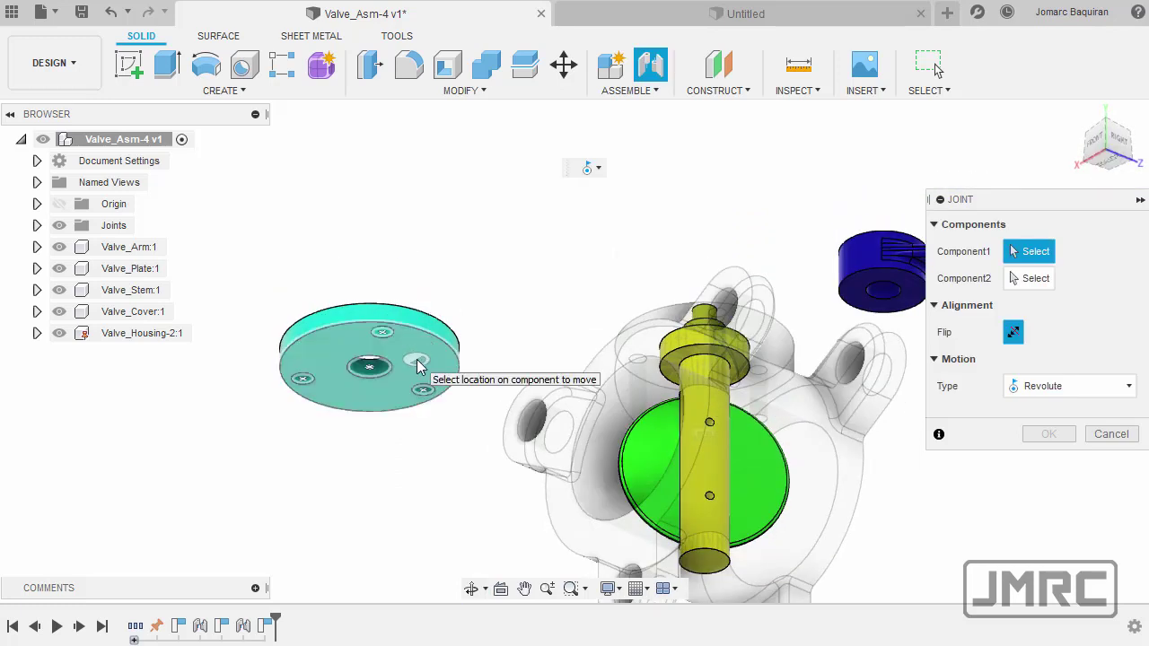
scroll(418, 363, up, 2)
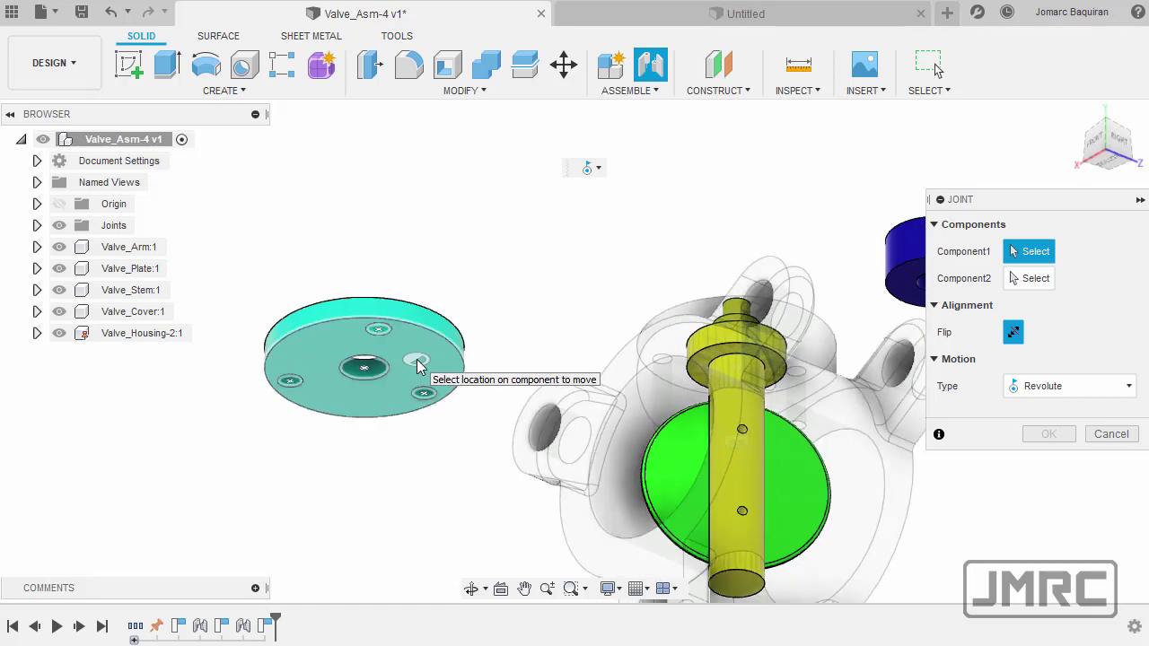
click(365, 369)
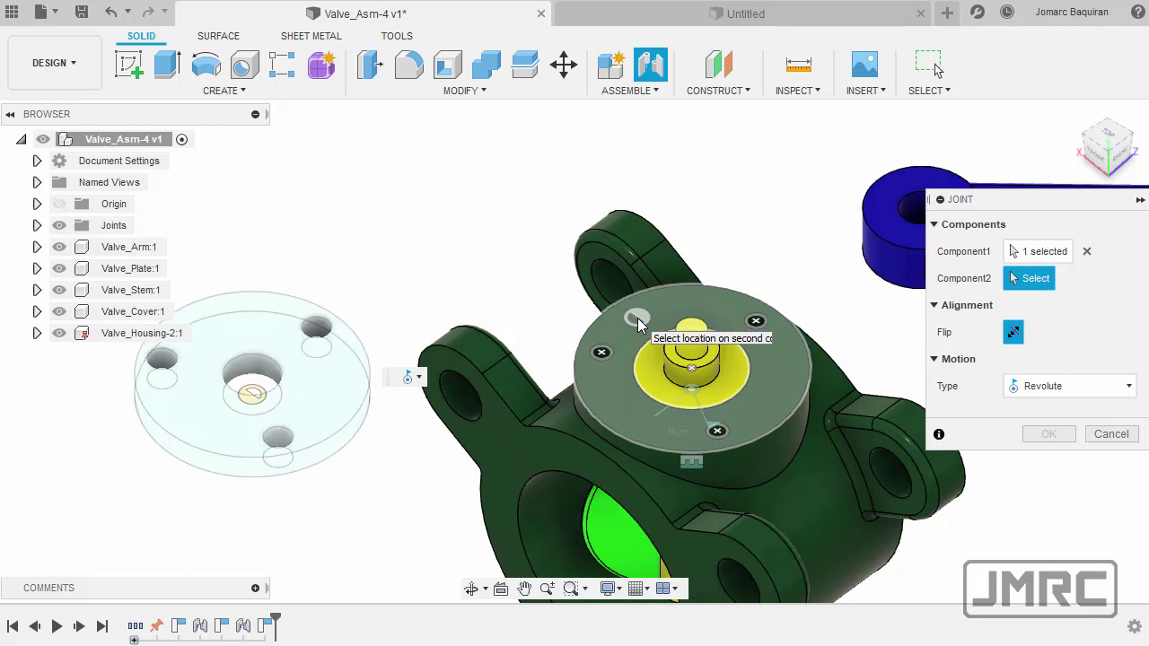
- Seat the disc on the housing's top centre with a Rigid joint
click(692, 377)
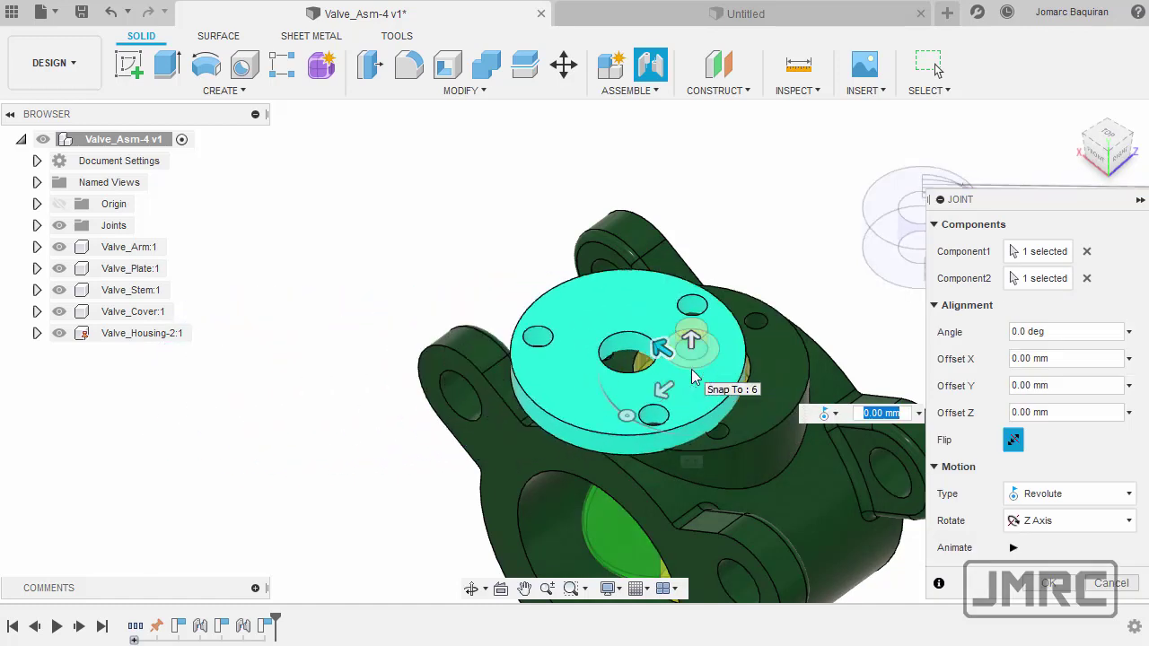
click(1050, 495)
click(1048, 521)
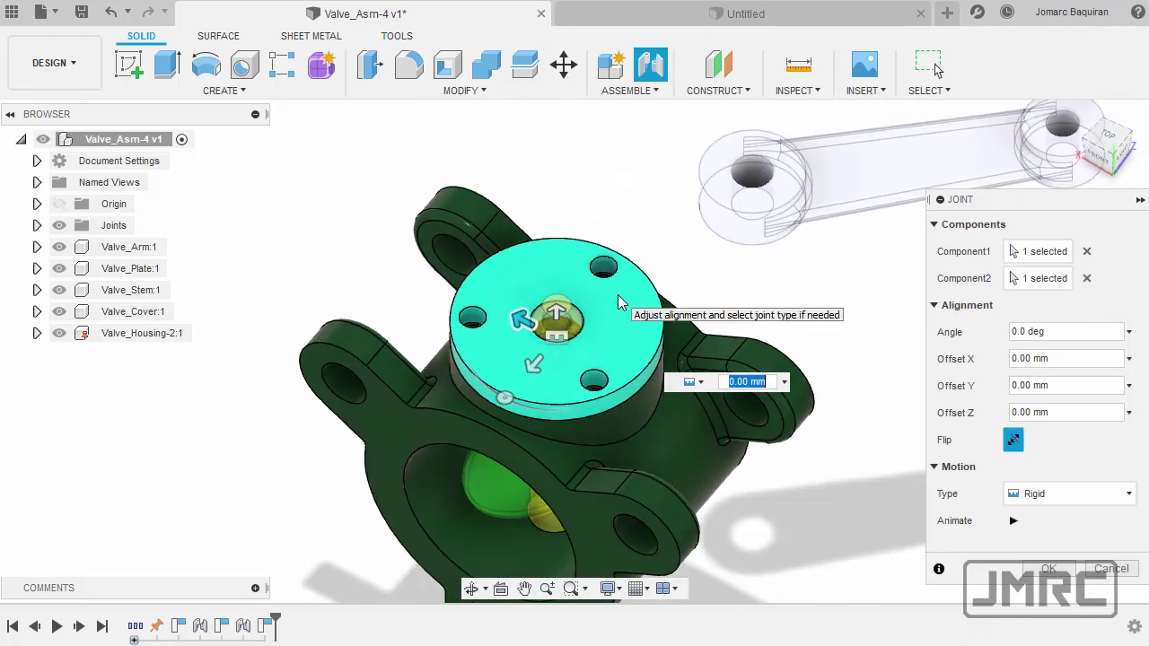
click(1051, 568)
scroll(928, 382, down, 3)
shift+middle_drag(928, 383, 907, 347)
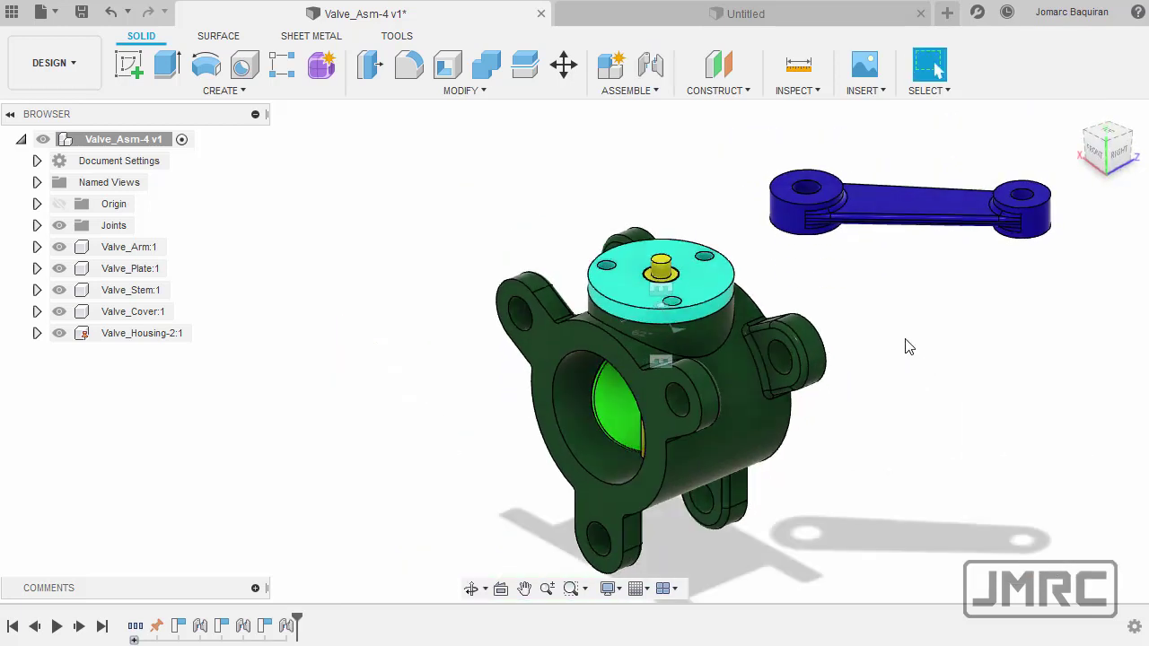
- Start a joint with J and pick the blue arm's hole centre as the moving point
shift+middle_drag(856, 203, 870, 341)
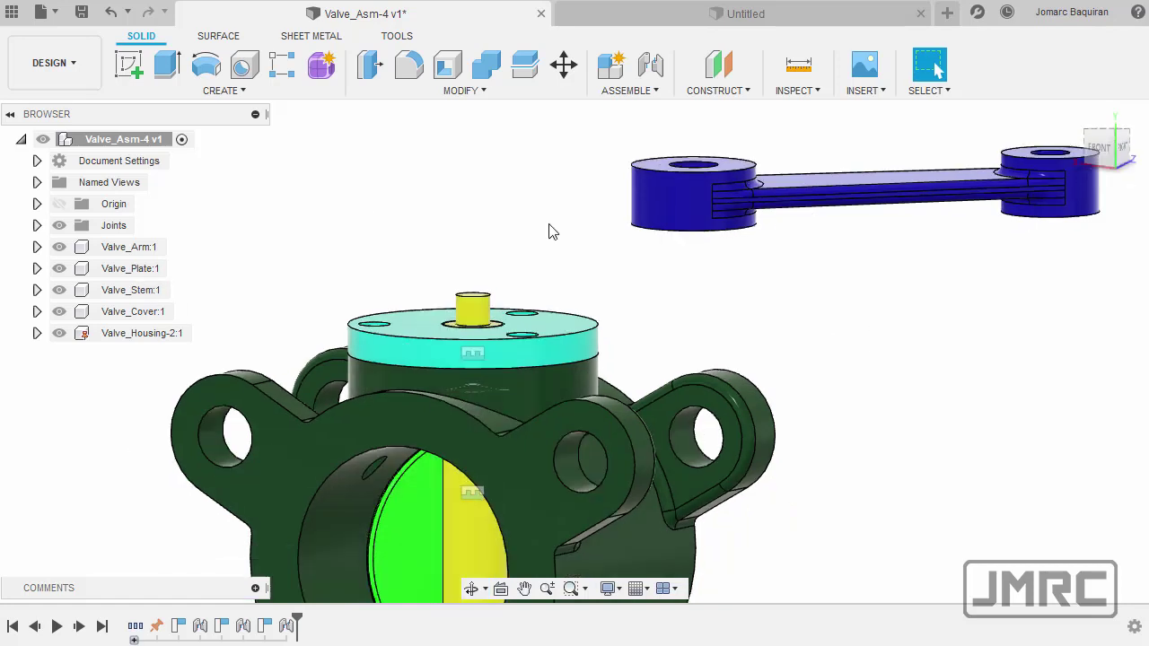
key(j)
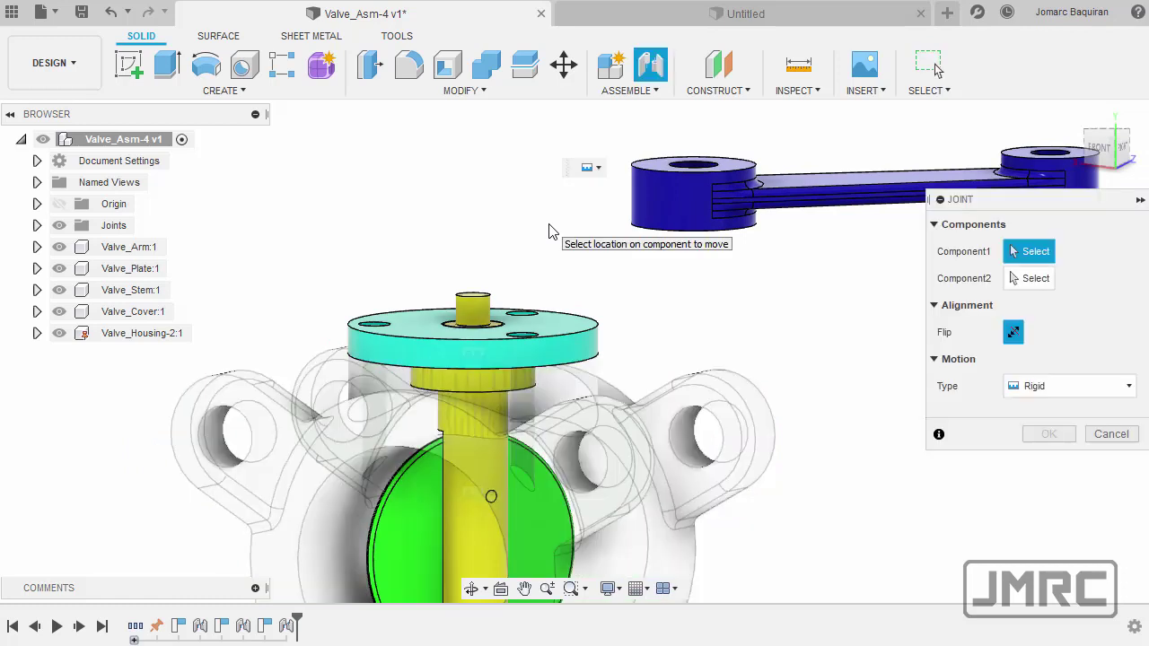
shift+middle_drag(576, 244, 708, 275)
scroll(708, 274, up, 3)
scroll(656, 261, up, 2)
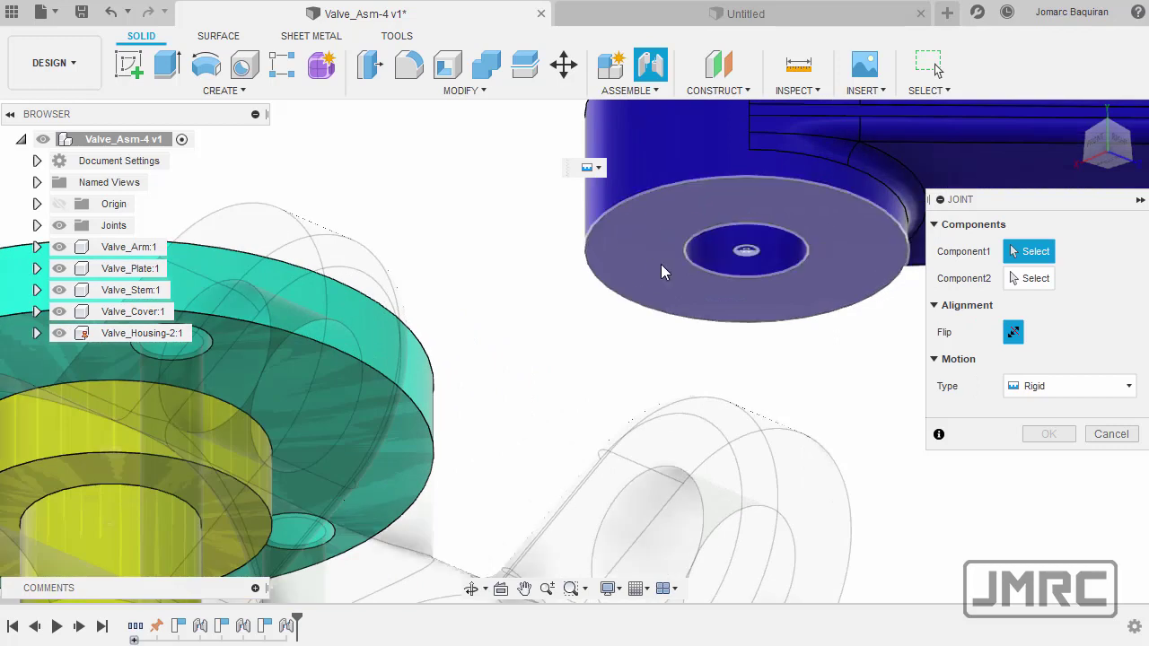
click(747, 248)
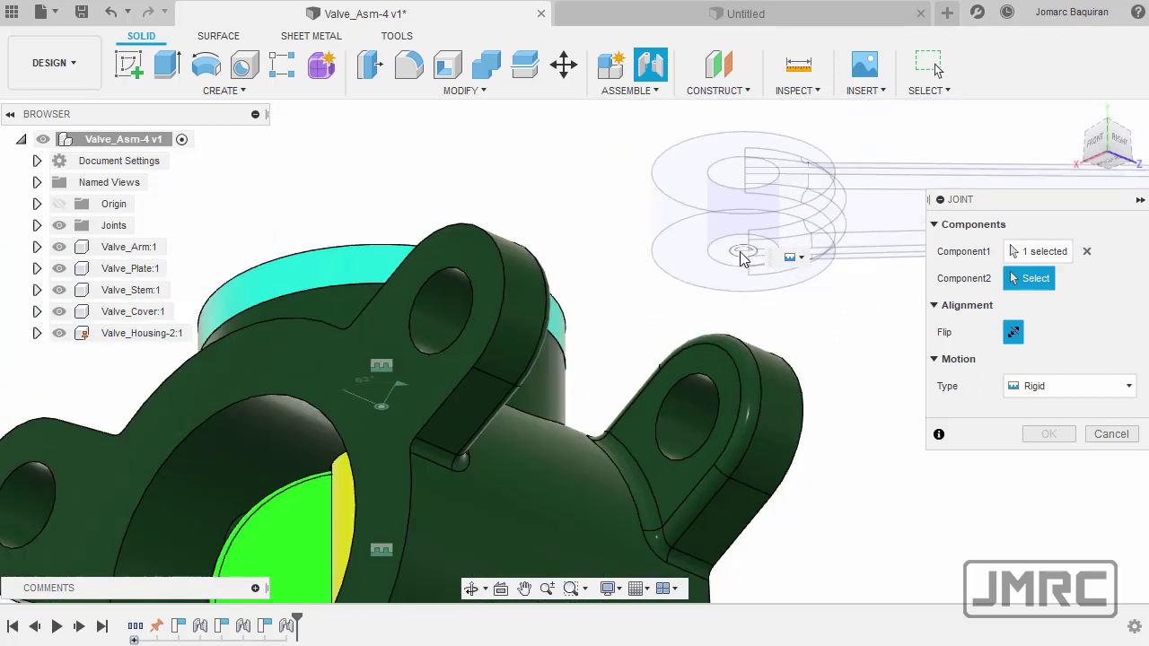
- Snap the arm onto the stem's top centre and confirm the Rigid joint at 180°
shift+middle_drag(741, 259, 677, 318)
scroll(527, 290, up, 5)
scroll(565, 282, up, 5)
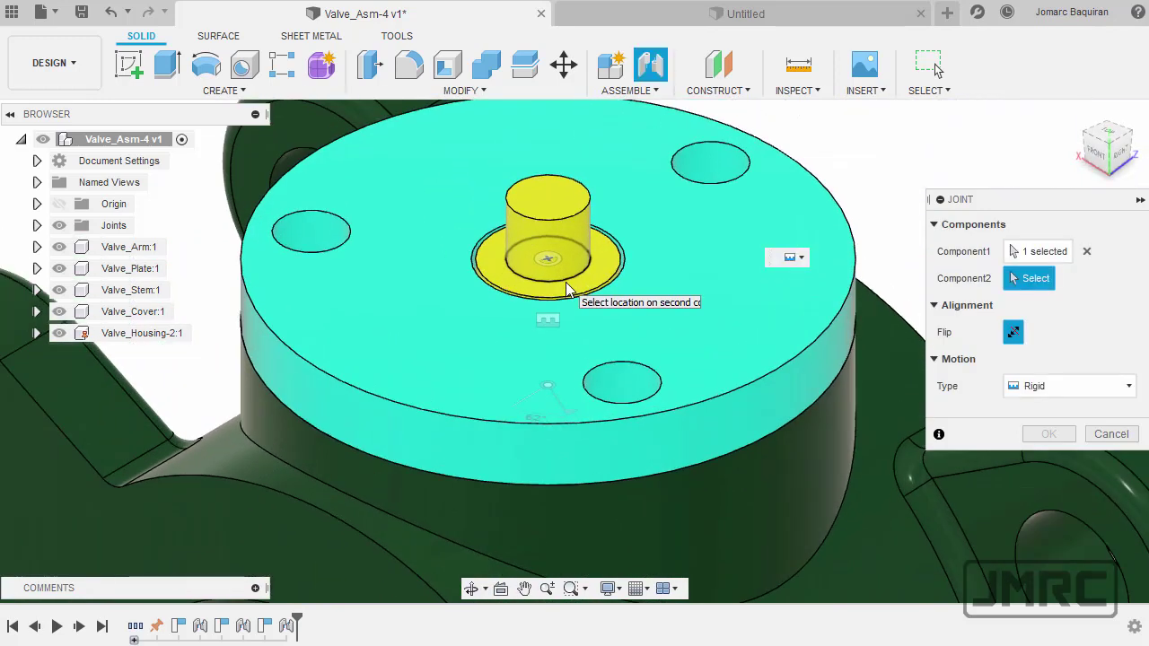
scroll(586, 262, up, 3)
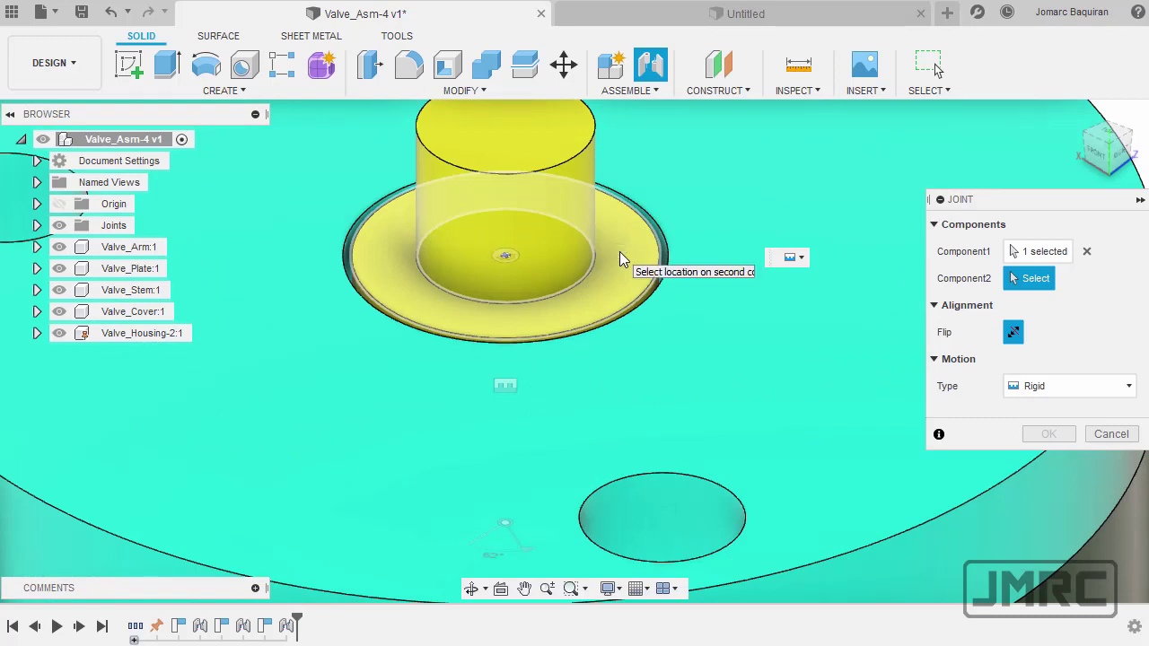
click(508, 259)
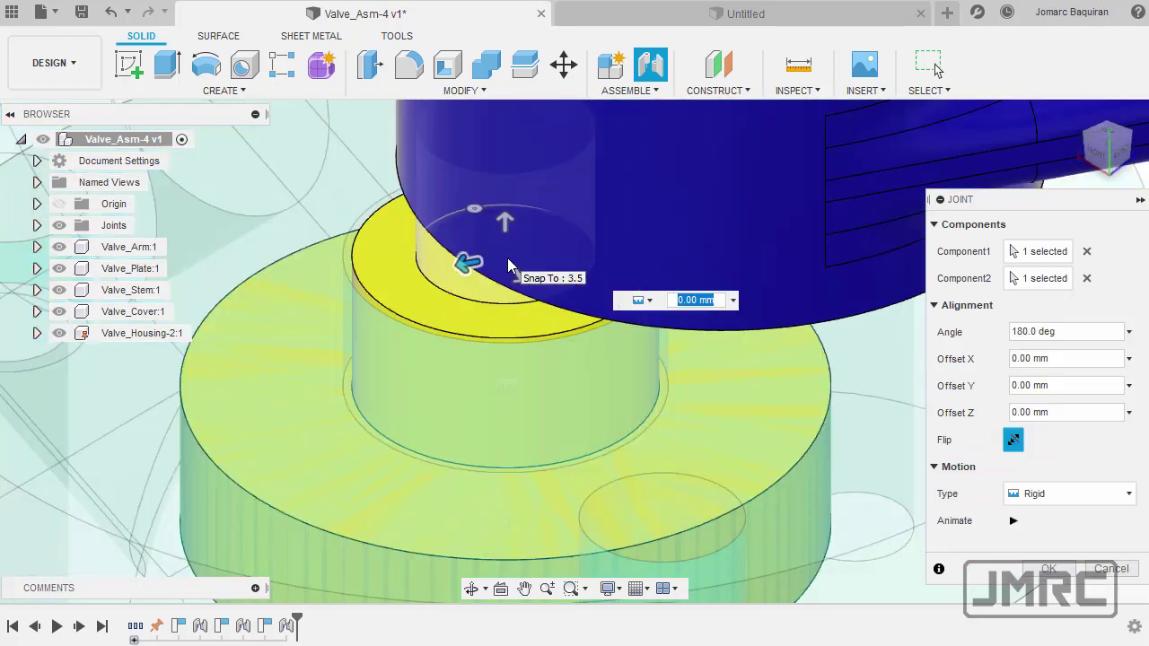
scroll(507, 259, down, 10)
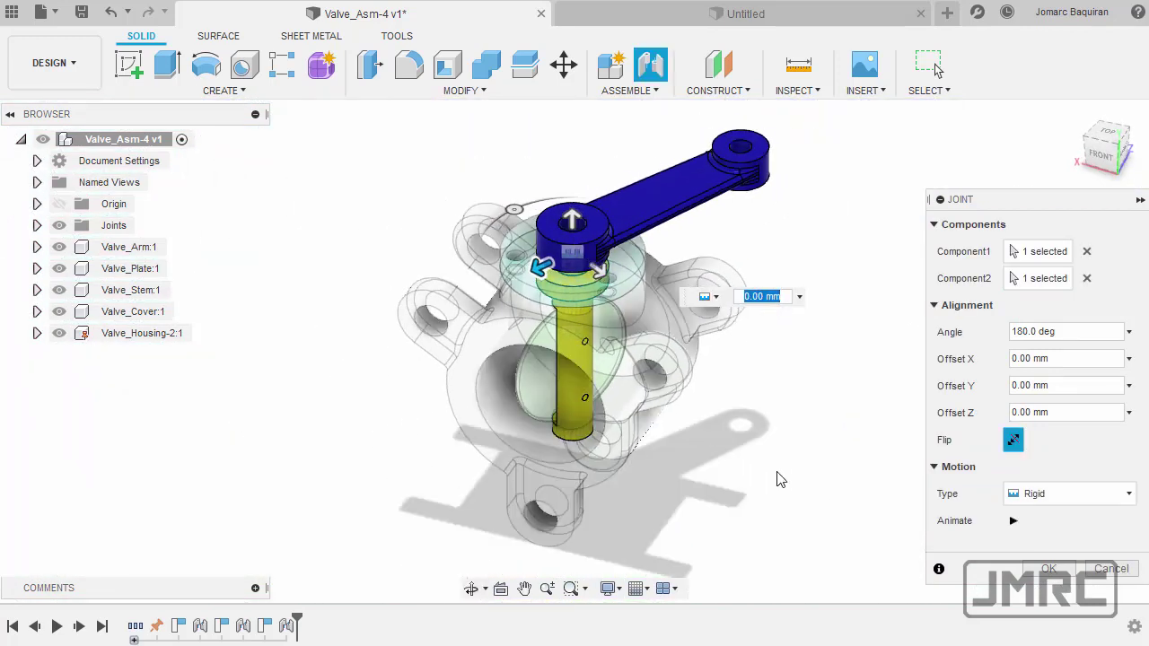
click(1047, 571)
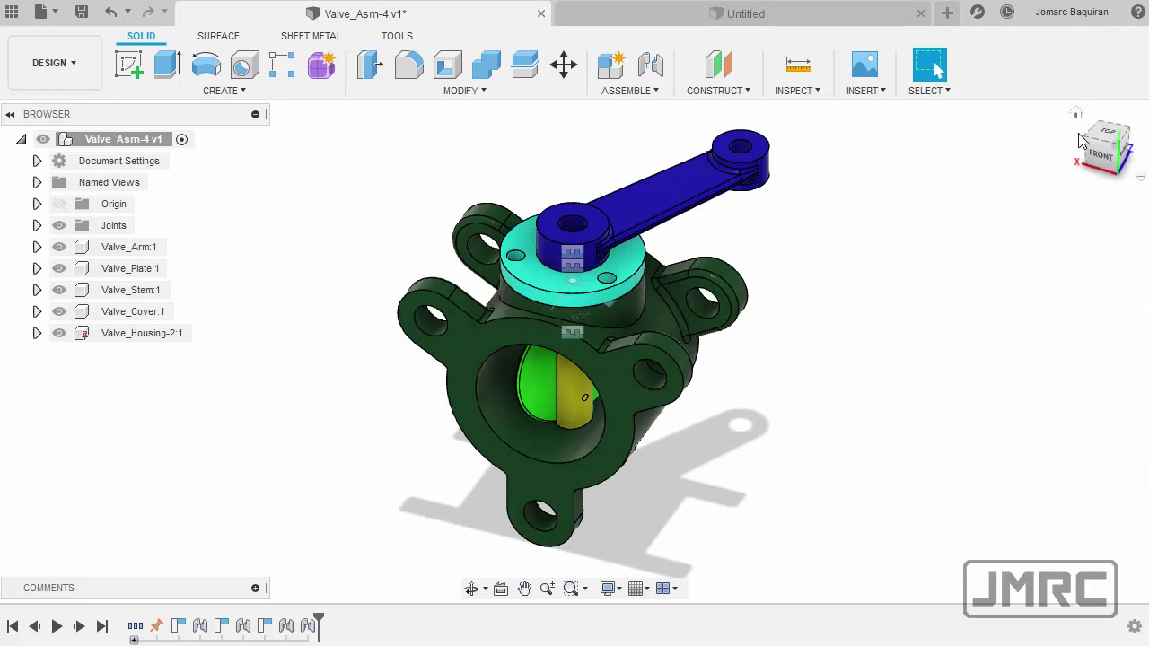
- From a front-right isometric view, swing the blue arm around the stem to test its rotation
click(1093, 130)
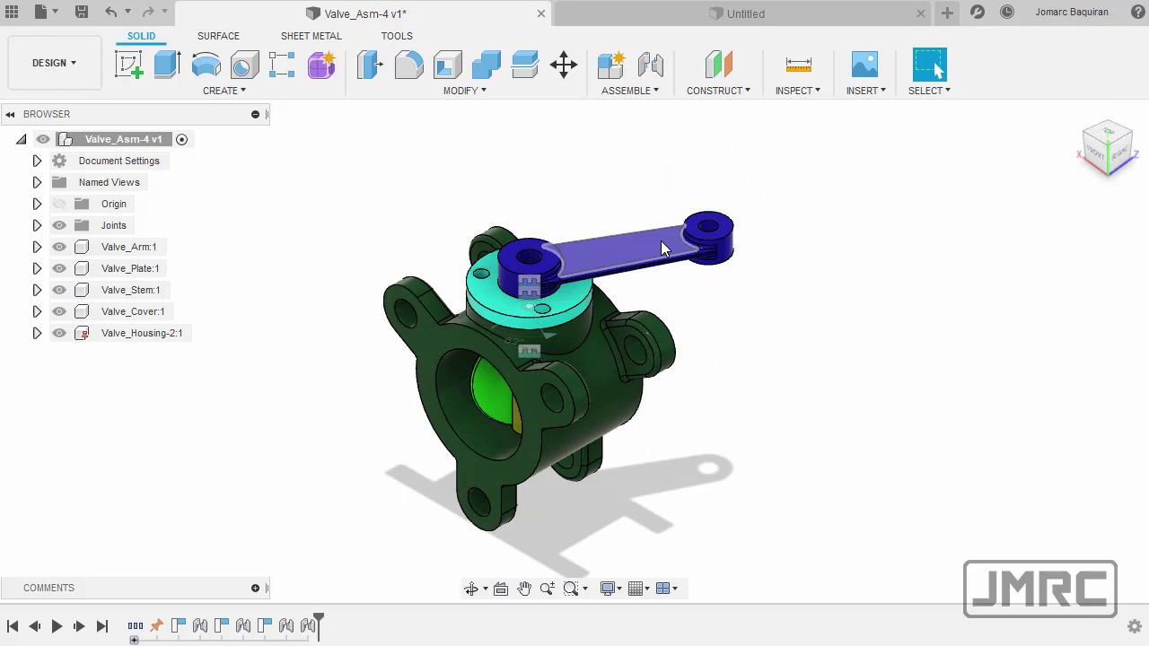
drag(661, 241, 620, 332)
drag(580, 193, 721, 259)
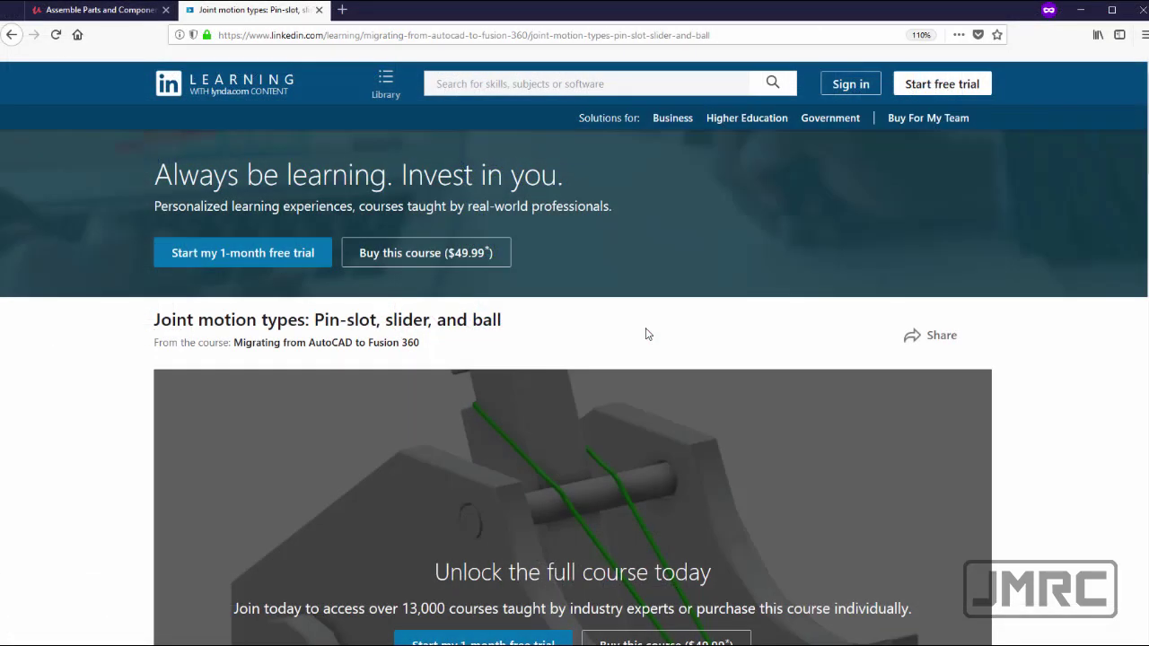
scroll(647, 334, down, 15)
scroll(646, 337, down, 5)
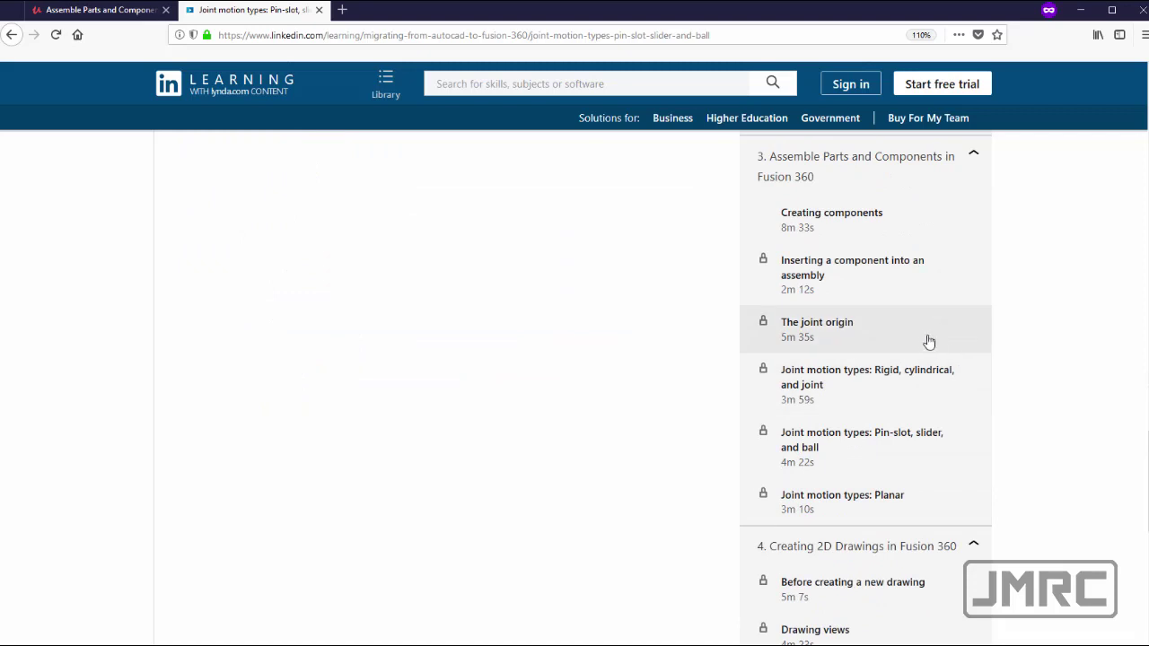
scroll(925, 344, up, 3)
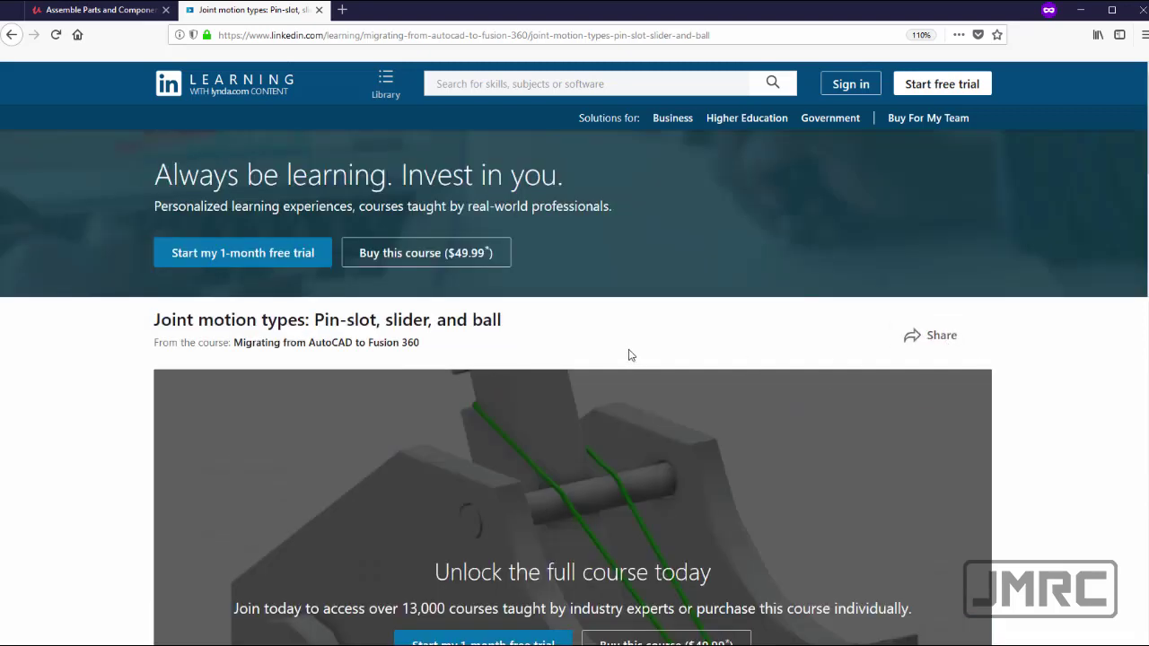
- Bring up the Udemy page for 'Assemble Parts and Components in Fusion 360' and review its $10.44 listing
click(97, 10)
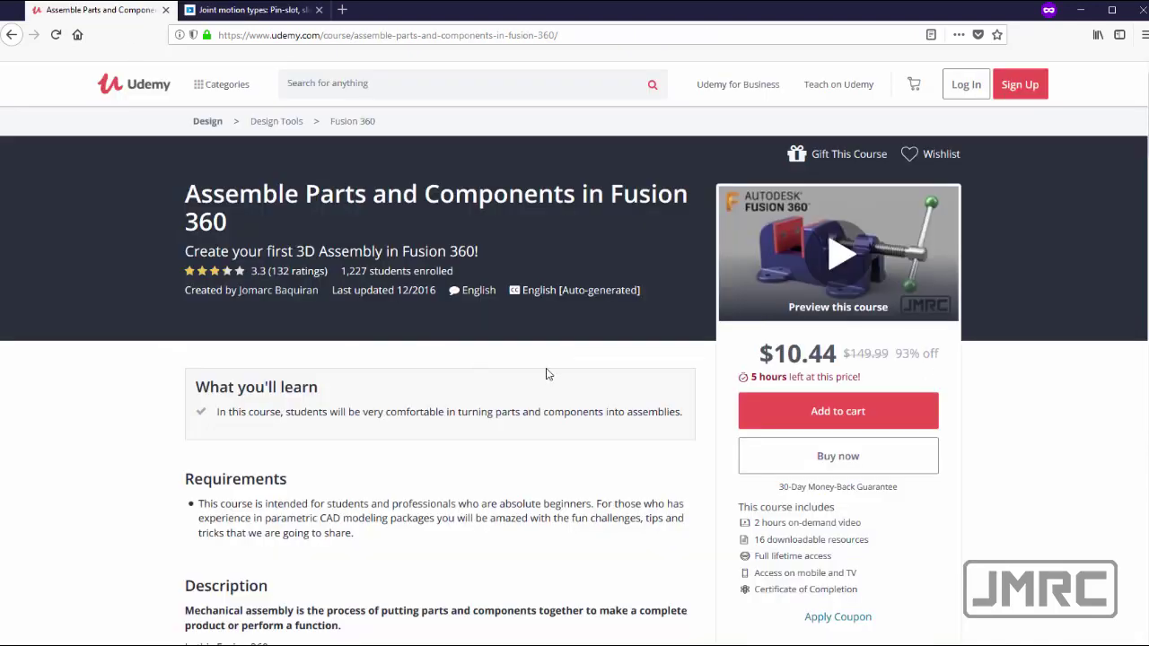
drag(189, 186, 232, 222)
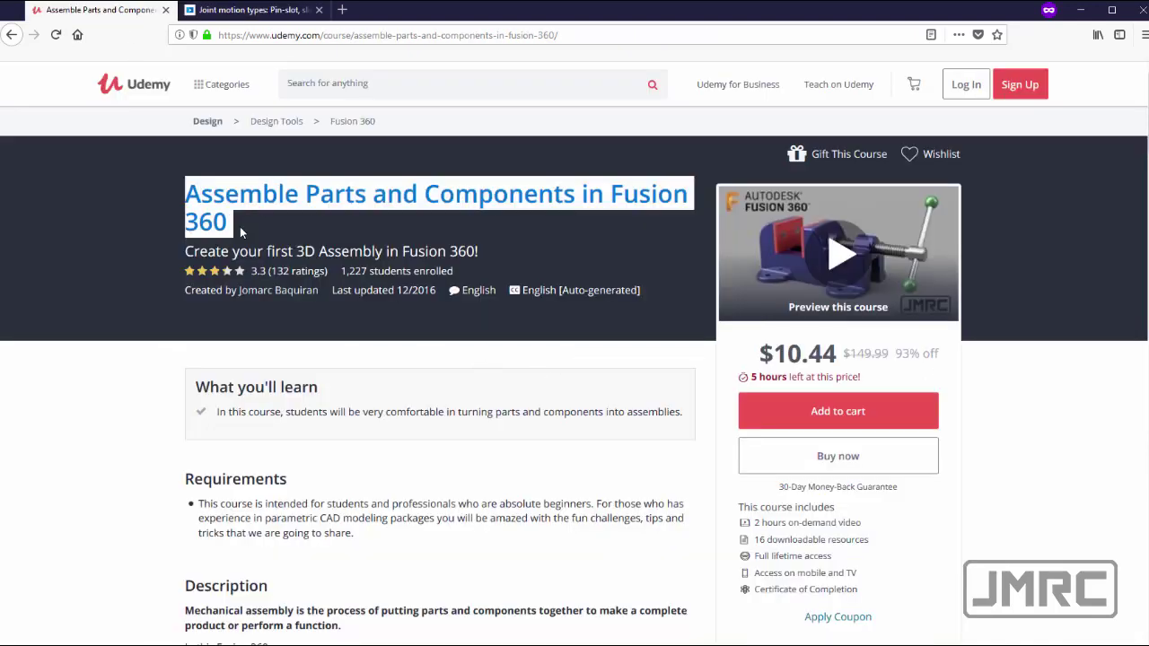
click(269, 237)
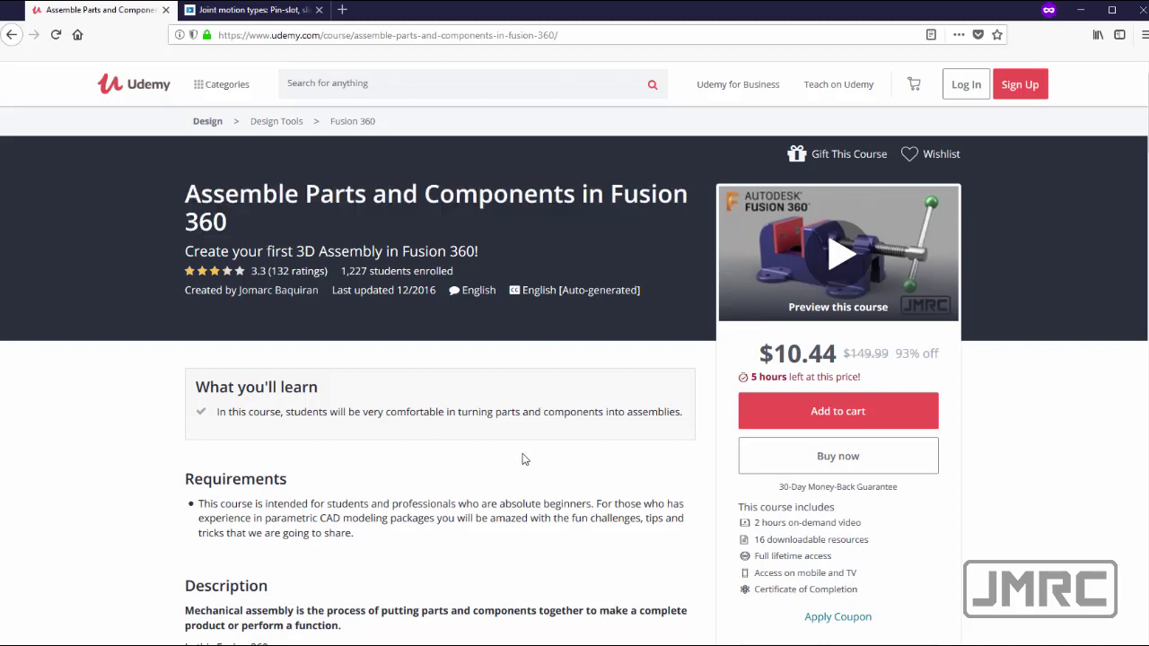
scroll(525, 459, down, 3)
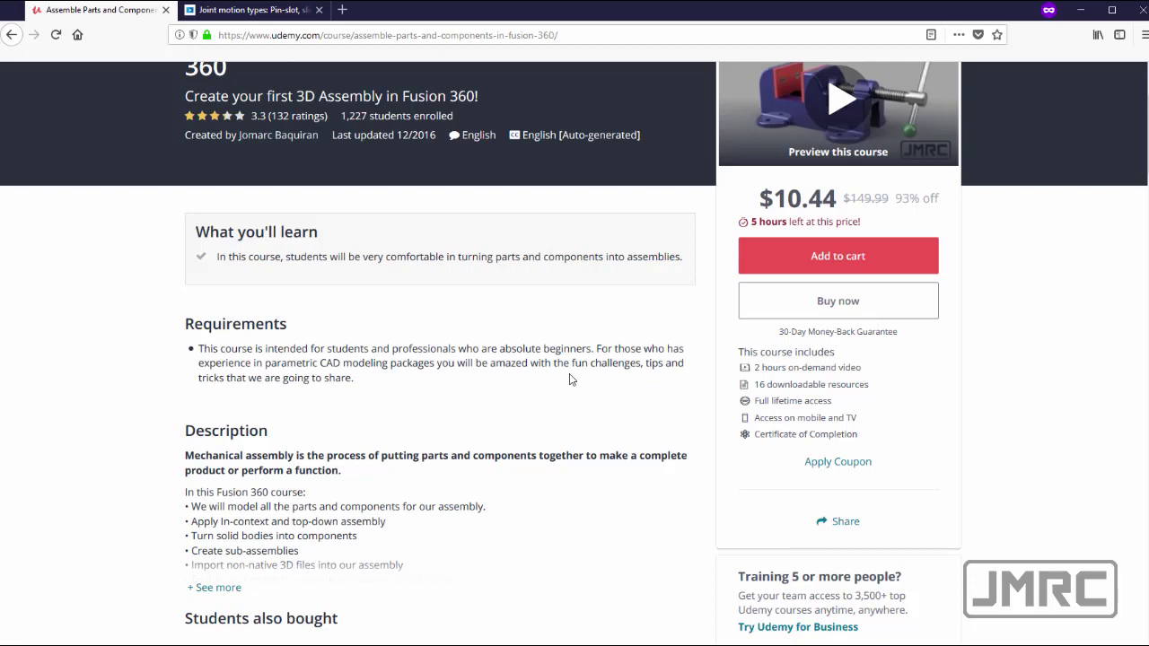
scroll(569, 380, up, 3)
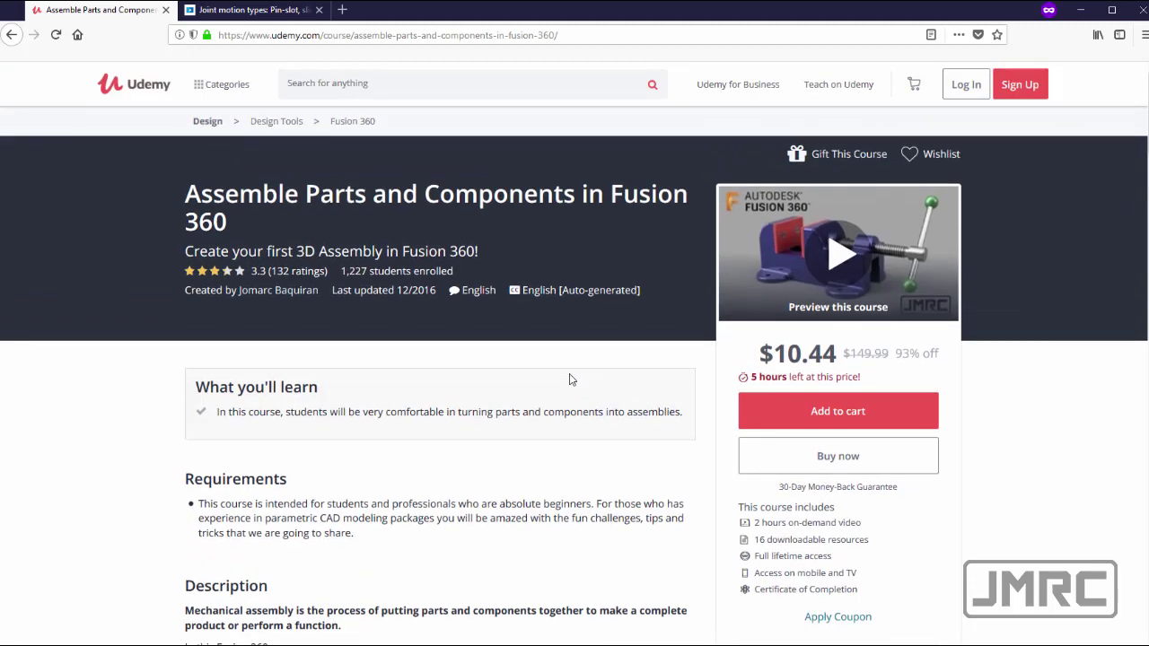